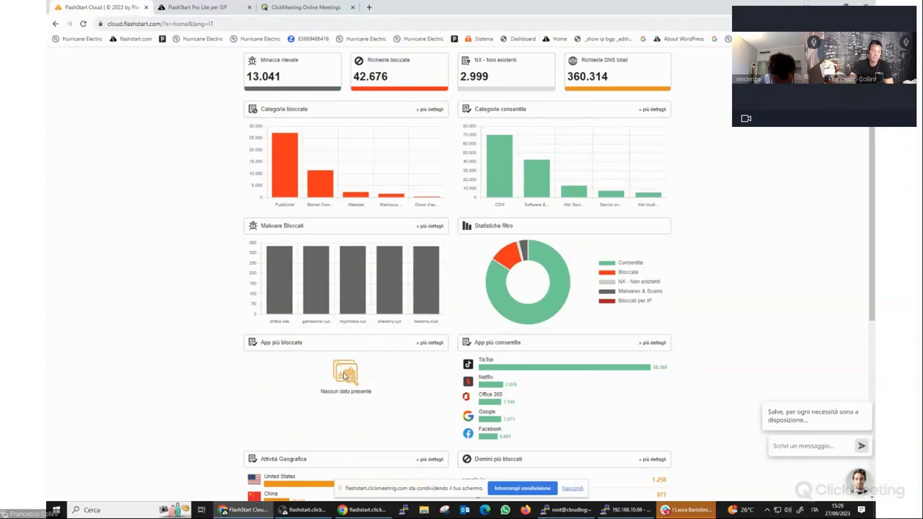
Step: Review the dashboard statistics for allowed apps, geographic activity, most blocked domains and requests per hour
{"action": "scroll", "coordinate": [346, 374], "scroll_direction": "down", "scroll_amount": 1}
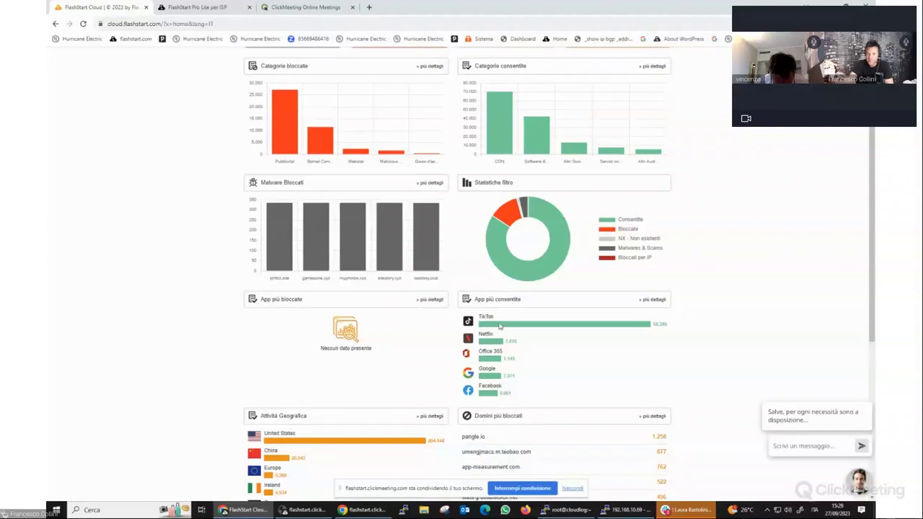
{"action": "scroll", "coordinate": [482, 327], "scroll_direction": "down", "scroll_amount": 1}
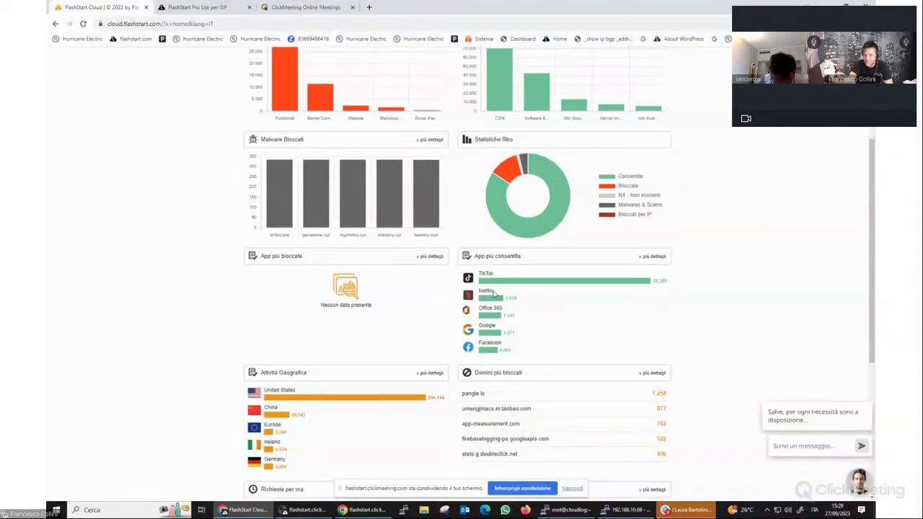
{"action": "scroll", "coordinate": [476, 292], "scroll_direction": "down", "scroll_amount": 1}
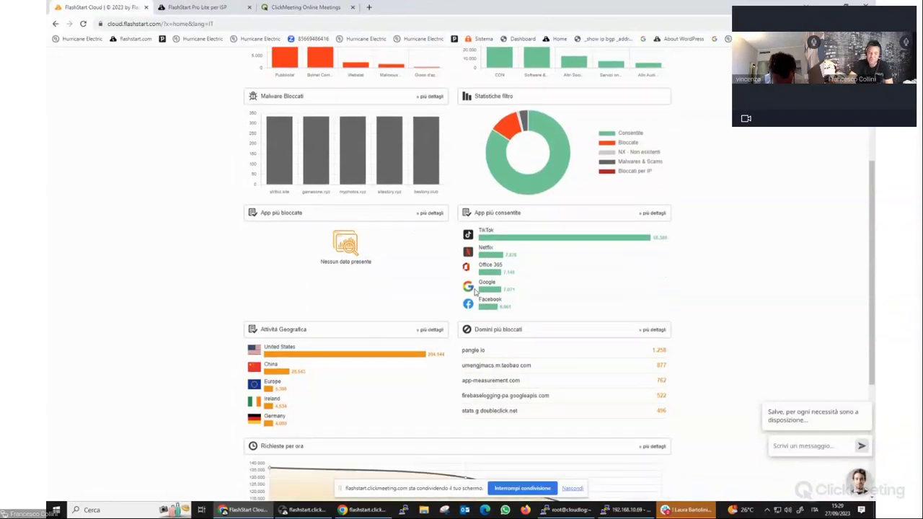
{"action": "scroll", "coordinate": [291, 310], "scroll_direction": "down", "scroll_amount": 2}
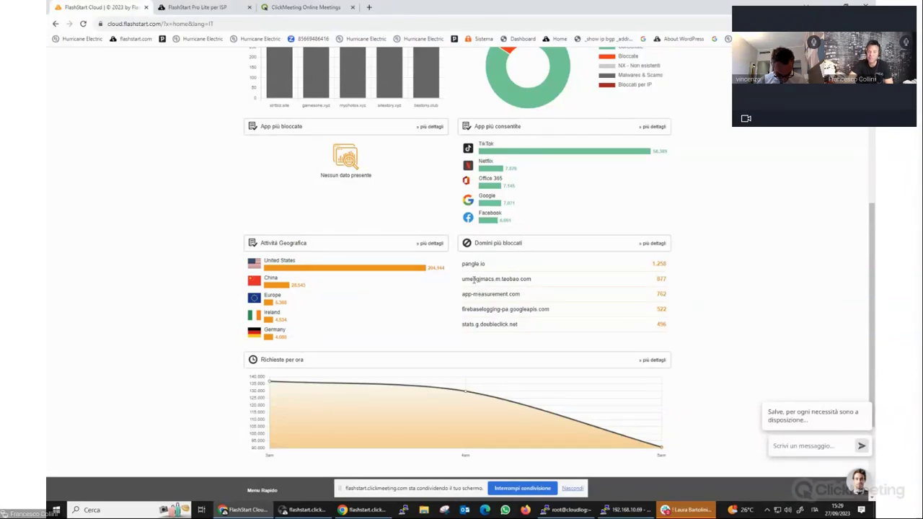
{"action": "left_click_drag", "start_coordinate": [873, 326], "coordinate": [873, 367]}
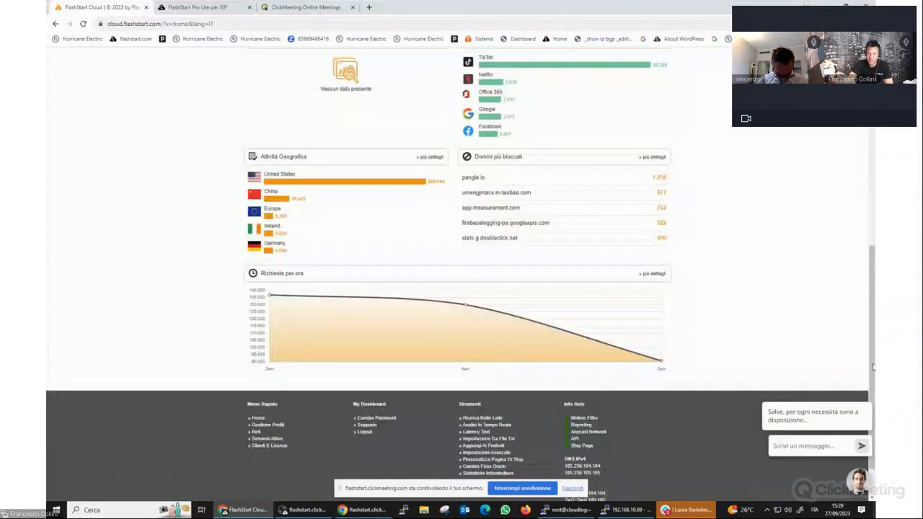
Step: Open the Protezione settings and examine the Malware & Threats subcategories under Threat Protection, including the DGA description
{"action": "scroll", "coordinate": [873, 368], "scroll_direction": "up", "scroll_amount": 15}
{"action": "left_click", "coordinate": [303, 103]}
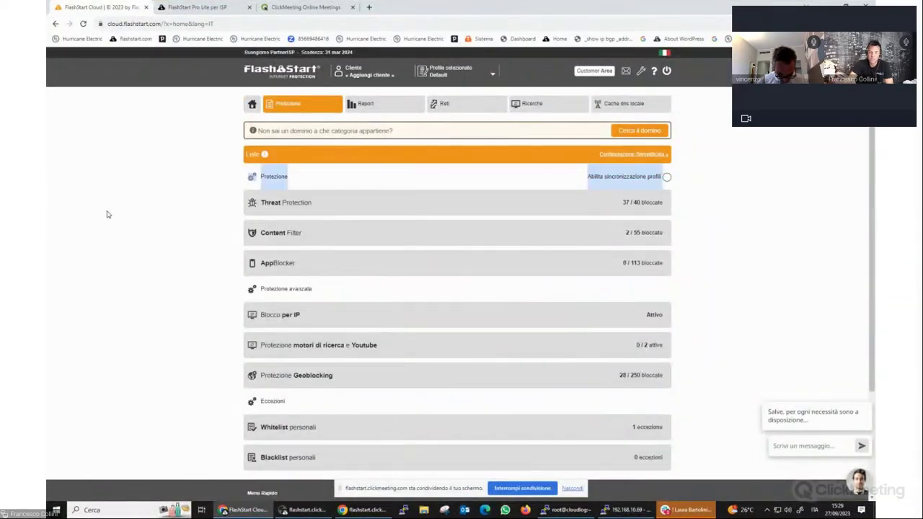
{"action": "left_click", "coordinate": [326, 202]}
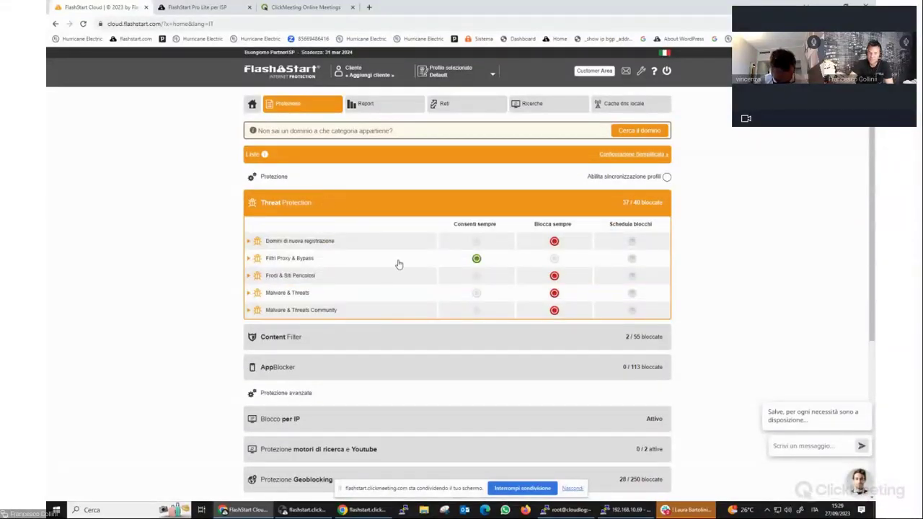
{"action": "left_click", "coordinate": [252, 294]}
{"action": "scroll", "coordinate": [292, 299], "scroll_direction": "down", "scroll_amount": 1}
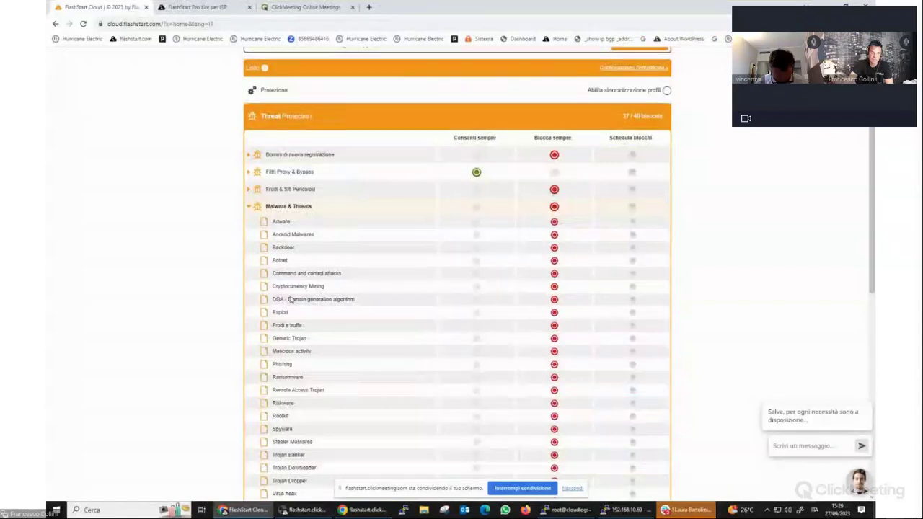
{"action": "scroll", "coordinate": [292, 298], "scroll_direction": "down", "scroll_amount": 1}
{"action": "mouse_move", "coordinate": [289, 257]}
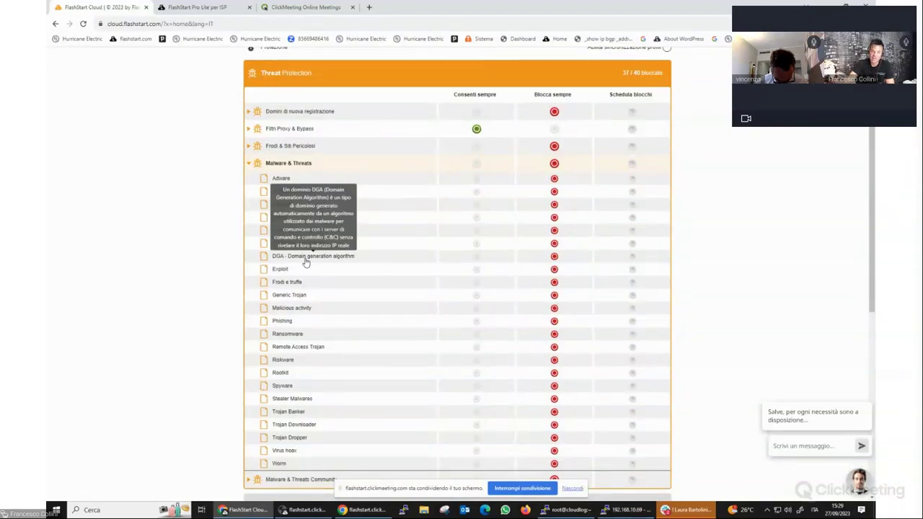
{"action": "left_click", "coordinate": [250, 165]}
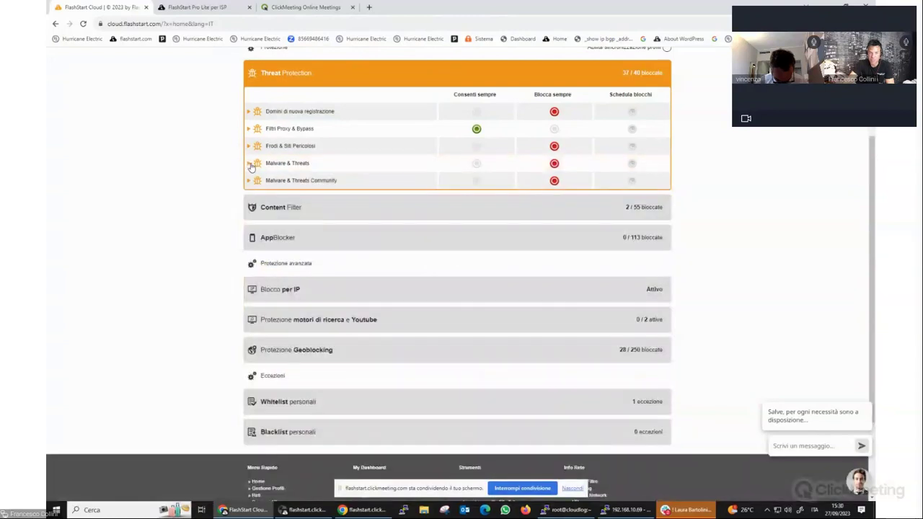
Step: Expand Content Filter and examine the entries under BlockList Nazionali e Fondazioni, then collapse that category
{"action": "left_click", "coordinate": [281, 208]}
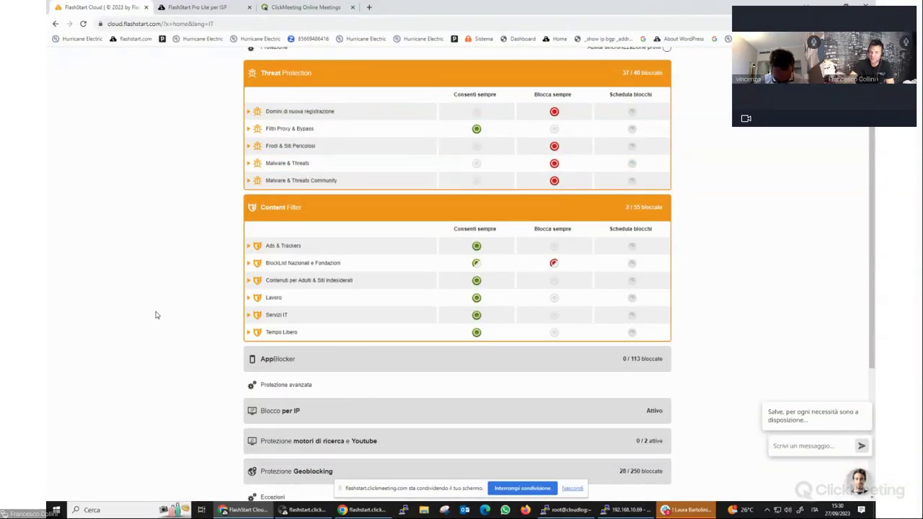
{"action": "left_click", "coordinate": [249, 264]}
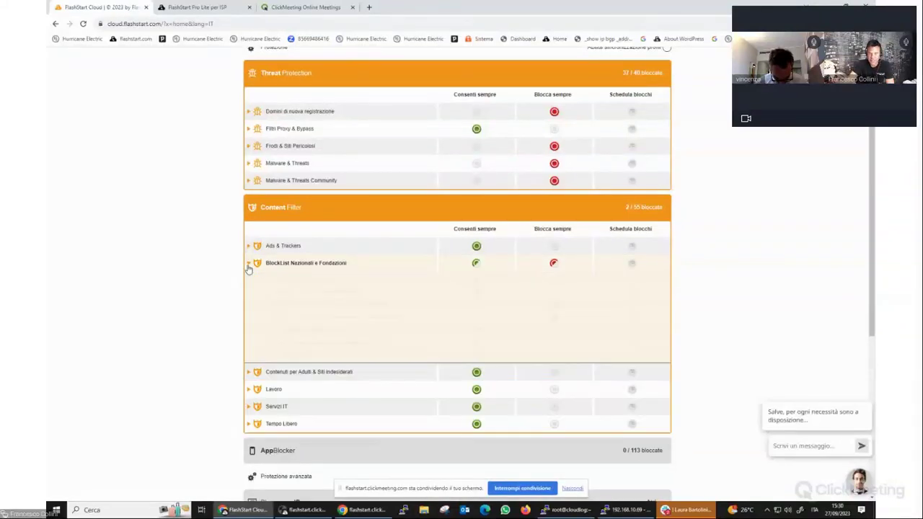
{"action": "mouse_move", "coordinate": [333, 308]}
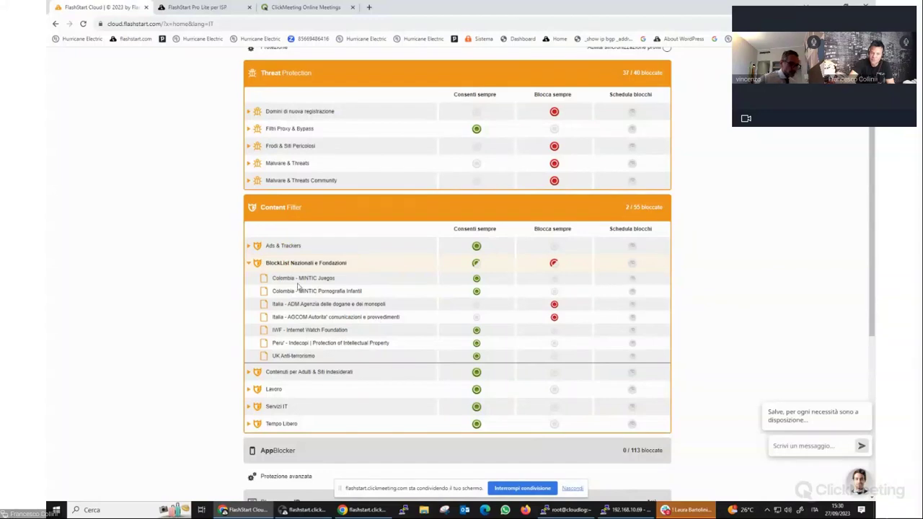
{"action": "left_click", "coordinate": [250, 264]}
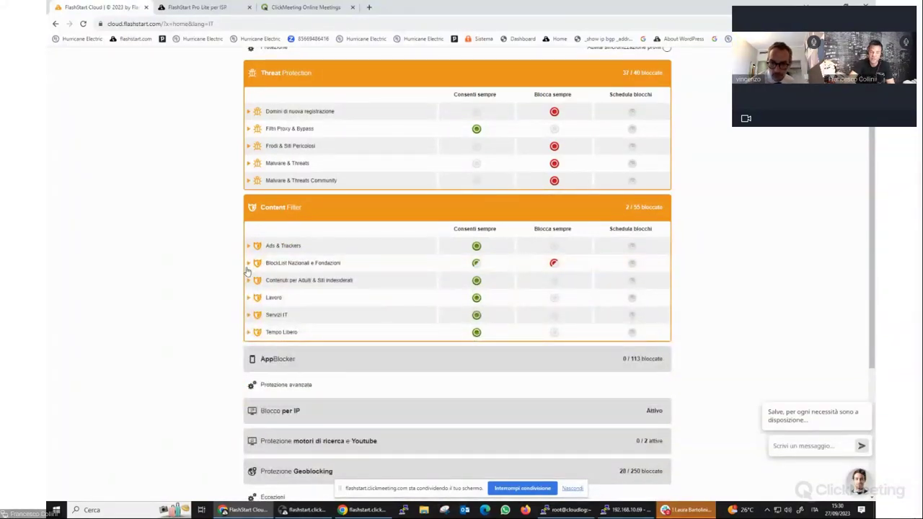
Step: Set Gioco d'azzardo and Pornografia under Contenuti per Adulti & Siti indesiderati to Blocca sempre
{"action": "left_click", "coordinate": [249, 280]}
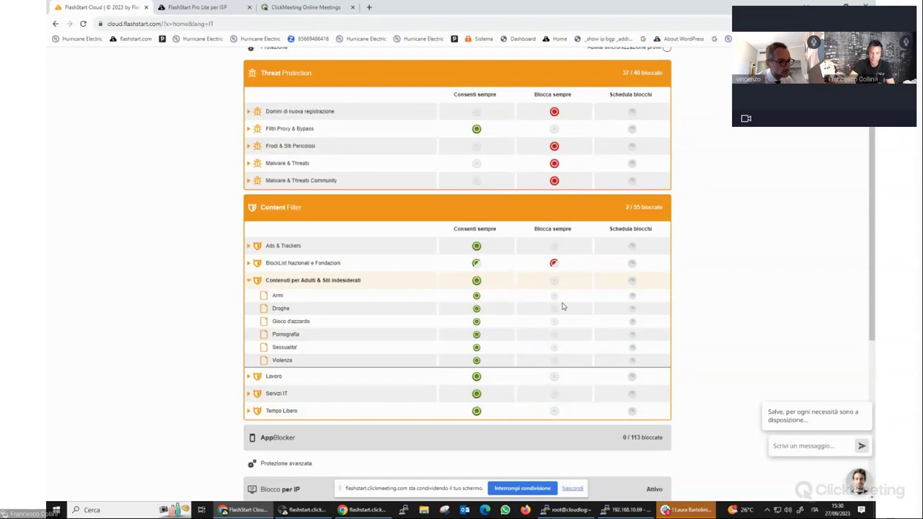
{"action": "left_click", "coordinate": [554, 321]}
{"action": "left_click", "coordinate": [554, 334]}
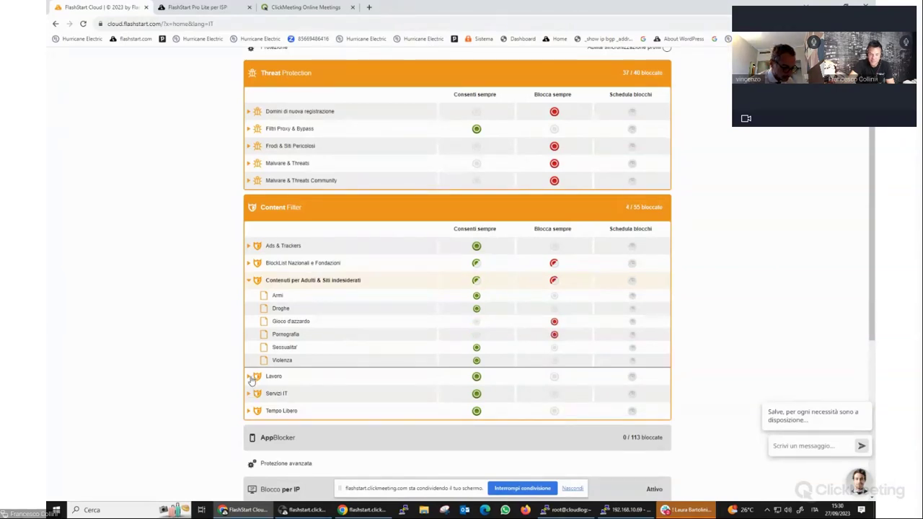
Step: Examine the subcategories listed under Tempo Libero in the Content Filter
{"action": "left_click", "coordinate": [249, 411]}
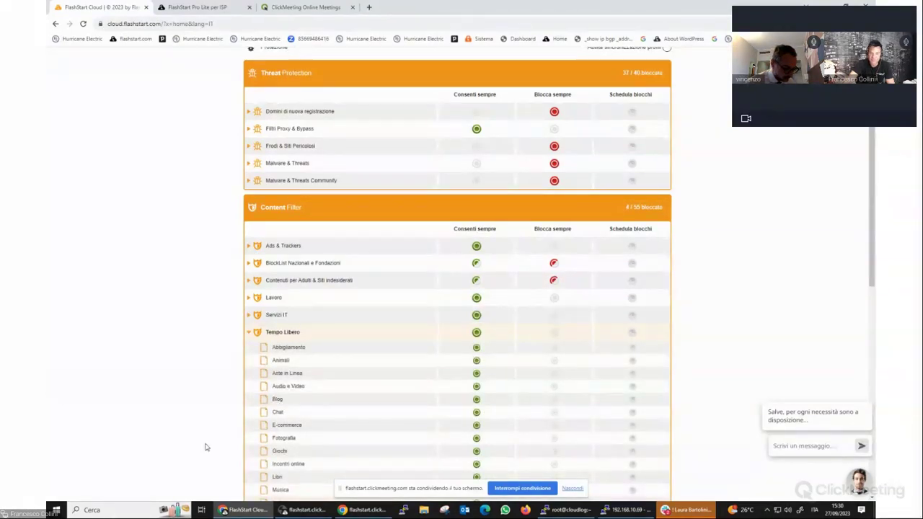
{"action": "scroll", "coordinate": [317, 429], "scroll_direction": "down", "scroll_amount": 5}
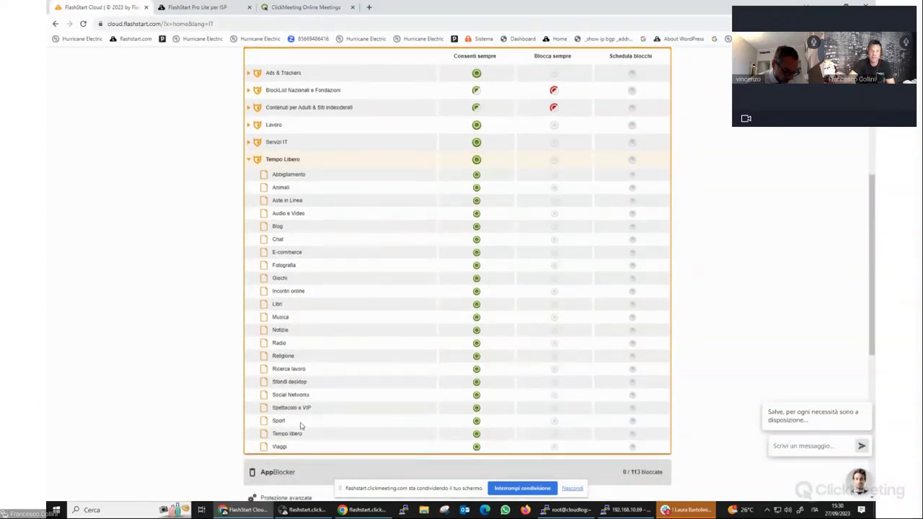
{"action": "scroll", "coordinate": [314, 200], "scroll_direction": "up", "scroll_amount": 2}
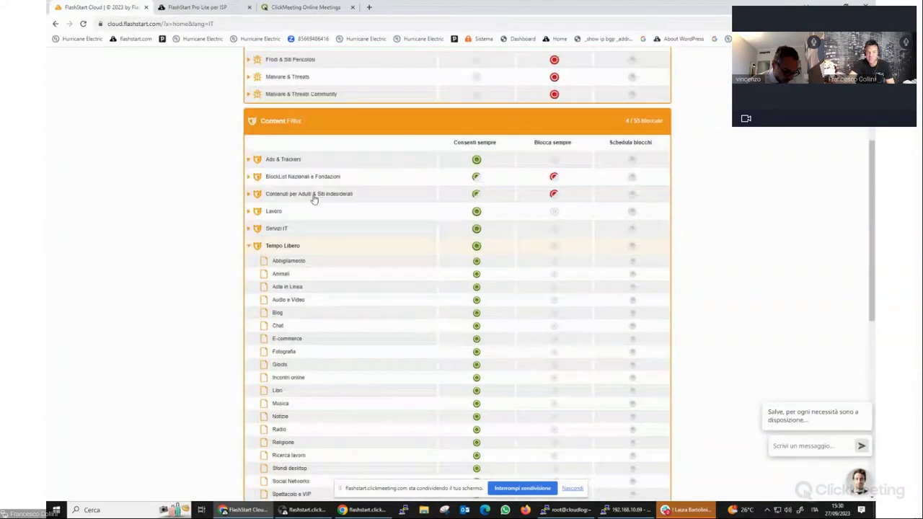
Step: Set Droghe and Sessualita' under Contenuti per Adulti & Siti indesiderati to Blocca sempre
{"action": "left_click", "coordinate": [314, 200]}
{"action": "left_click", "coordinate": [554, 223]}
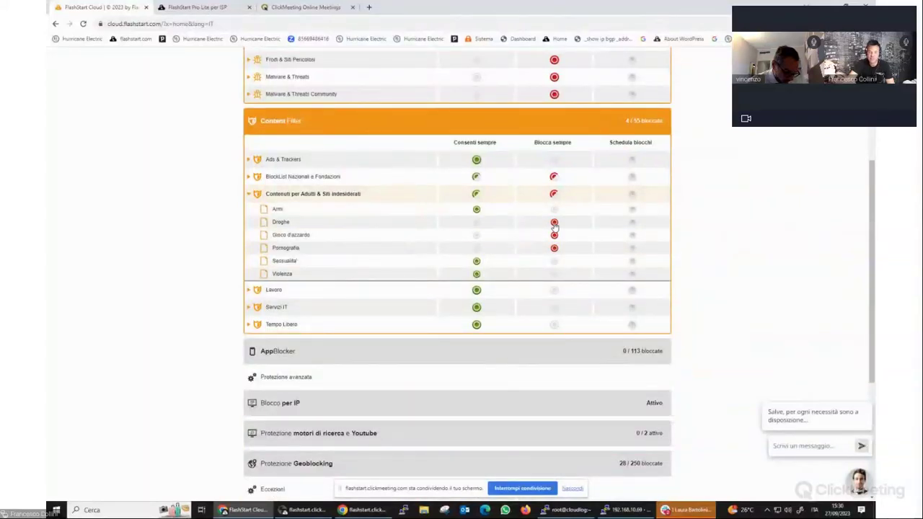
{"action": "left_click", "coordinate": [554, 262]}
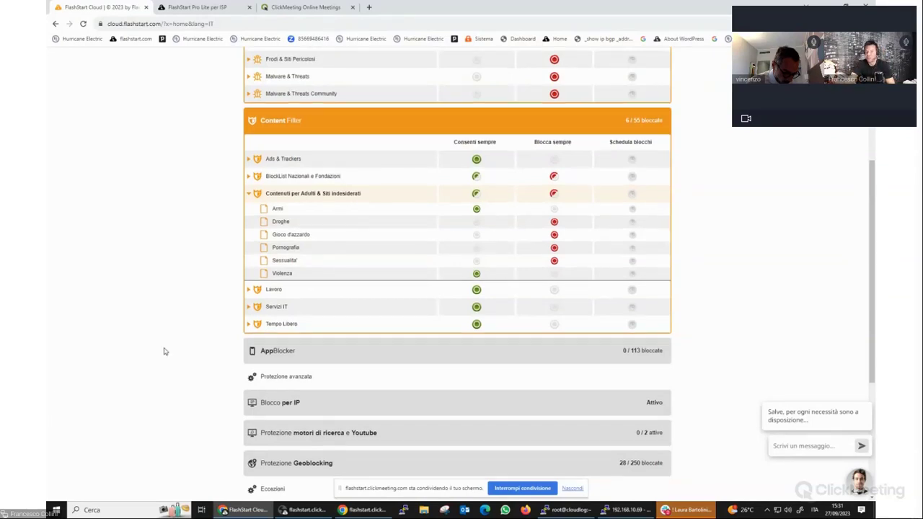
Step: Set Tinder to Blocca sempre in the Dating category of AppBlocker, then collapse the category
{"action": "scroll", "coordinate": [179, 347], "scroll_direction": "down", "scroll_amount": 1}
{"action": "left_click", "coordinate": [317, 318]}
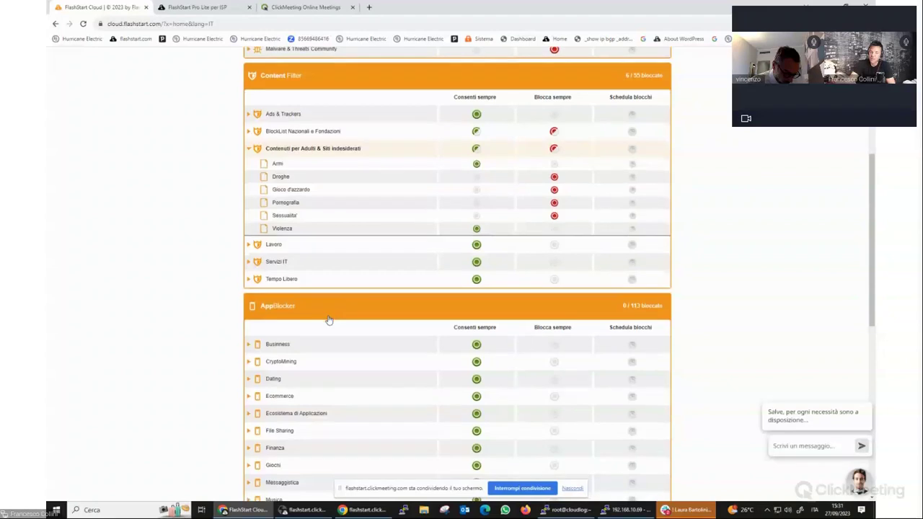
{"action": "scroll", "coordinate": [293, 315], "scroll_direction": "down", "scroll_amount": 3}
{"action": "left_click", "coordinate": [258, 294]}
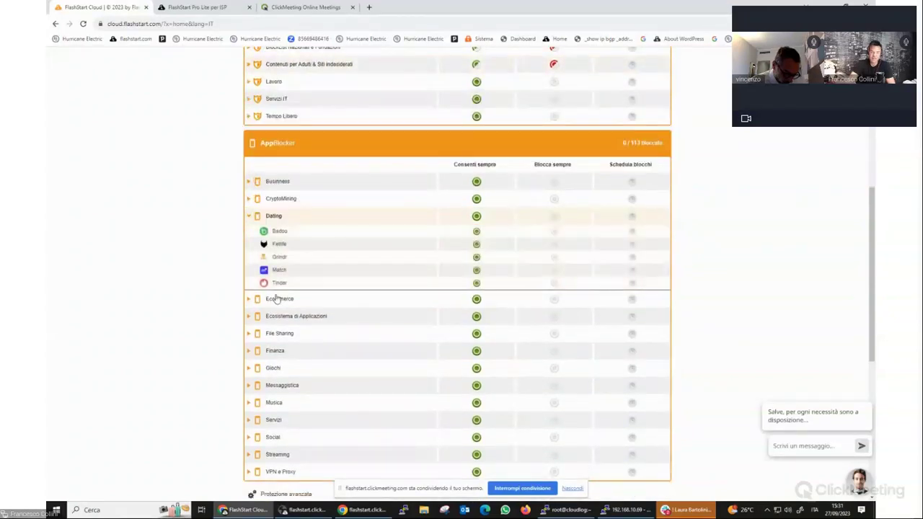
{"action": "left_click", "coordinate": [554, 283]}
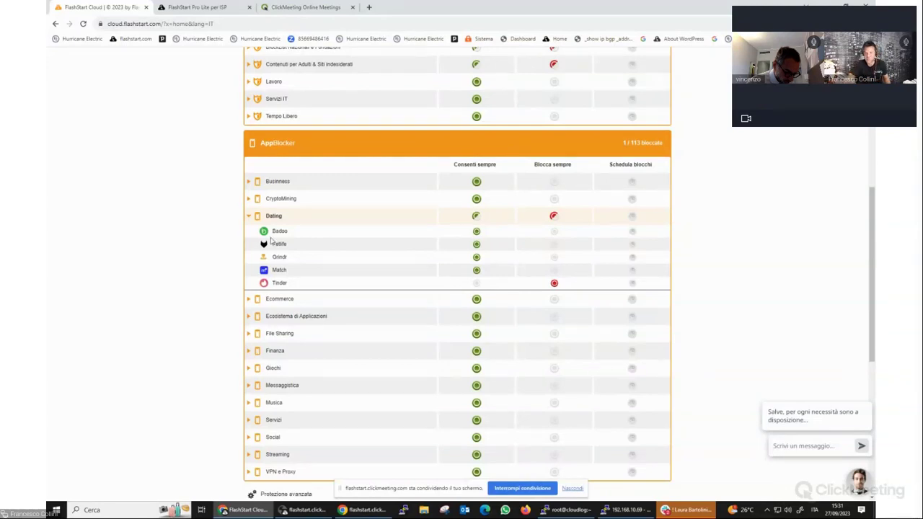
{"action": "left_click", "coordinate": [249, 217]}
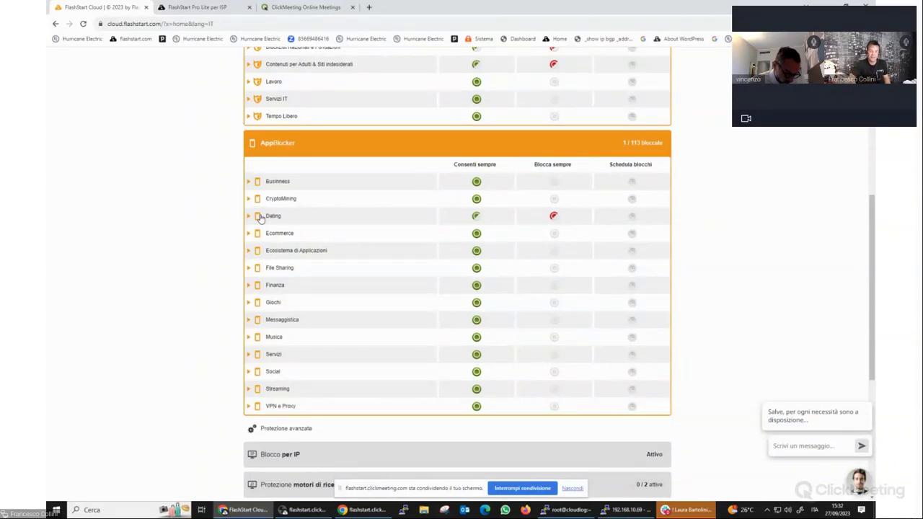
Step: Open the Blocco per IP section under Protezione avanzata and examine its description of blocking malicious IPs
{"action": "scroll", "coordinate": [295, 224], "scroll_direction": "down", "scroll_amount": 1}
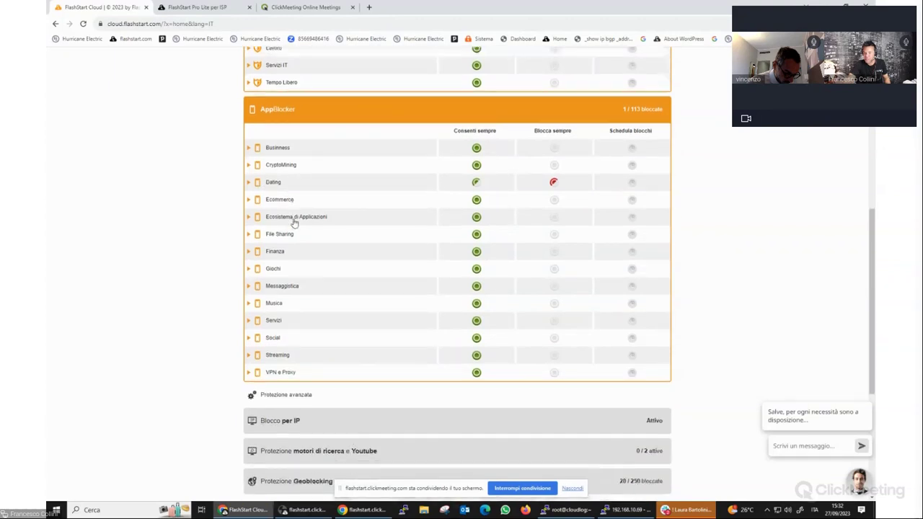
{"action": "scroll", "coordinate": [294, 224], "scroll_direction": "down", "scroll_amount": 4}
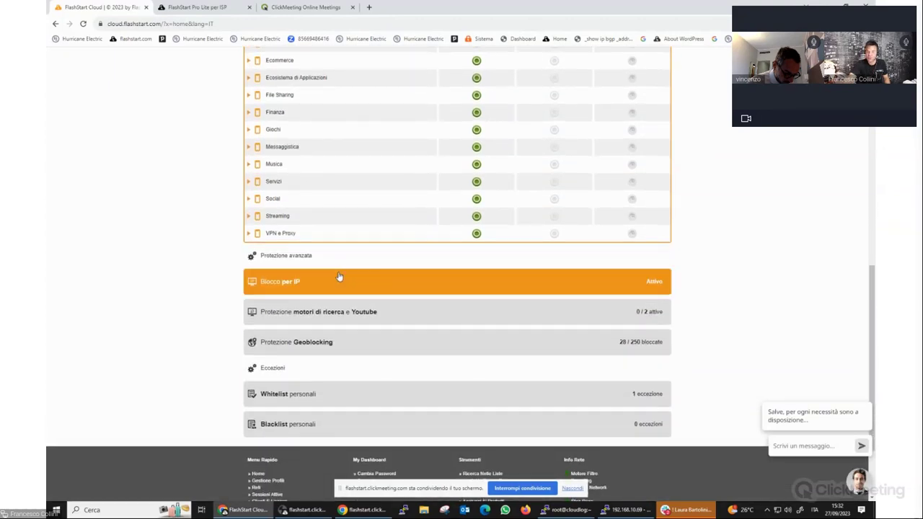
{"action": "left_click", "coordinate": [328, 282]}
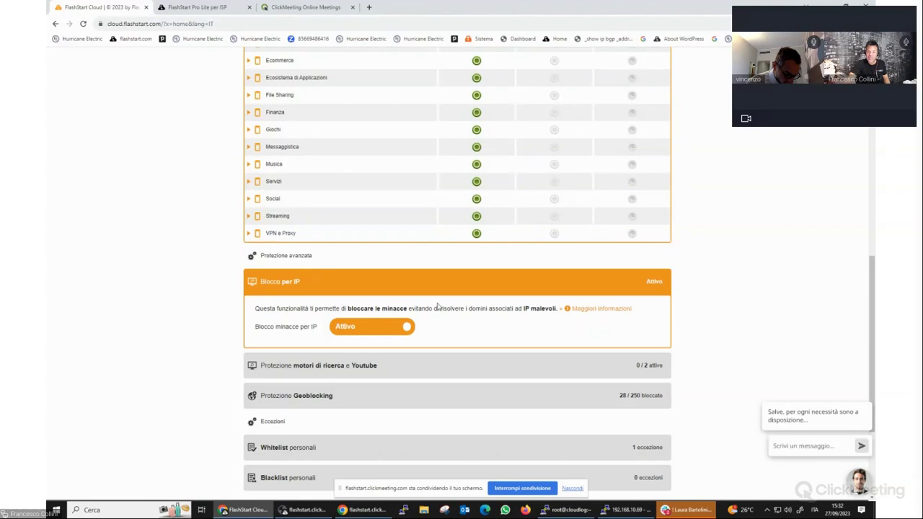
{"action": "left_click_drag", "start_coordinate": [349, 308], "coordinate": [557, 310]}
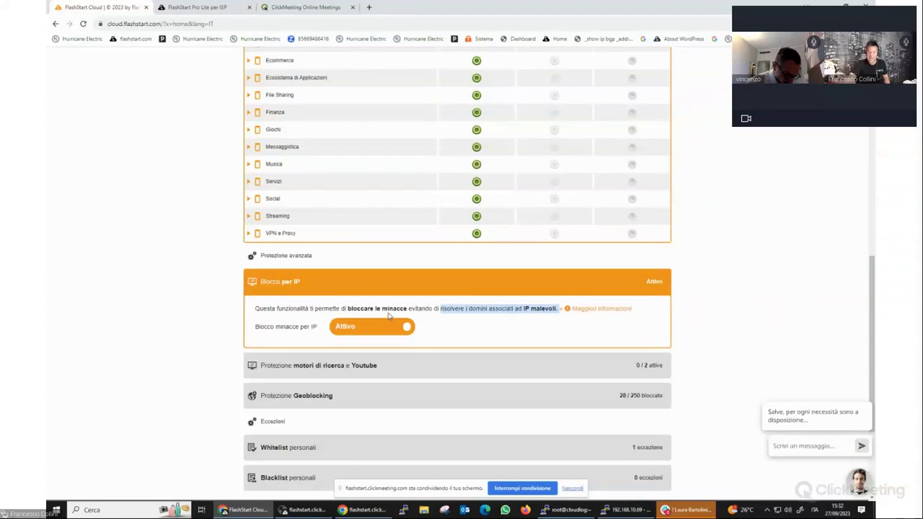
Step: Enable protection of Google / Bing / DuckDuckGo searches under Protezione motori di ricerca e Youtube and confirm
{"action": "left_click", "coordinate": [303, 366]}
{"action": "scroll", "coordinate": [298, 350], "scroll_direction": "down", "scroll_amount": 1}
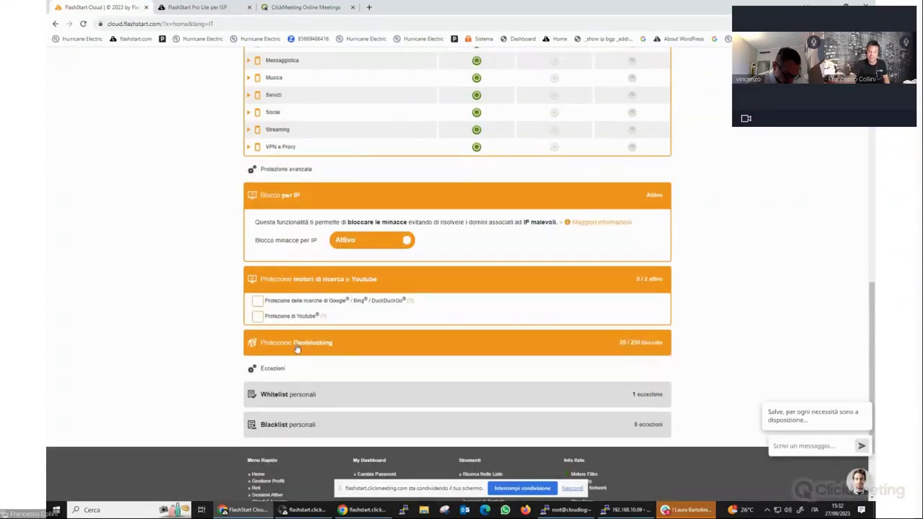
{"action": "left_click", "coordinate": [258, 306]}
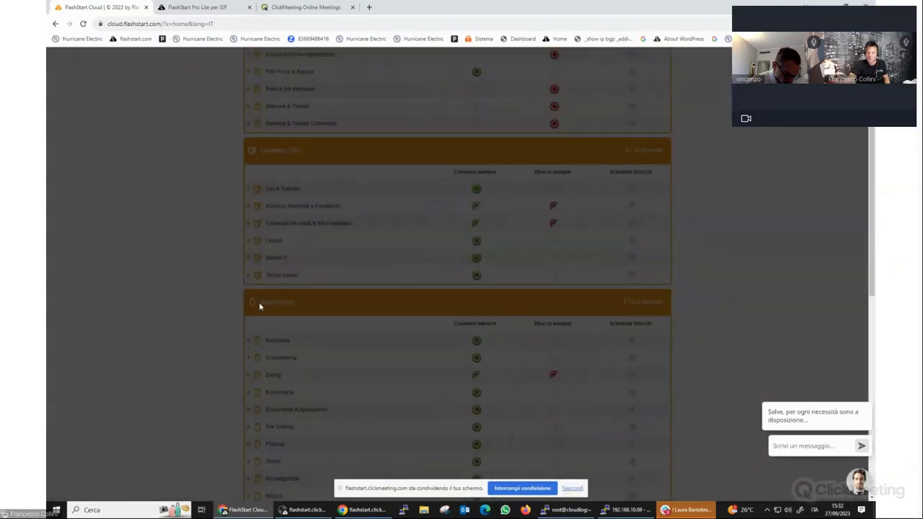
{"action": "left_click", "coordinate": [481, 168]}
Step: Enable Protezione di Youtube in the search engine and YouTube protection section and confirm
{"action": "scroll", "coordinate": [301, 406], "scroll_direction": "down", "scroll_amount": 7}
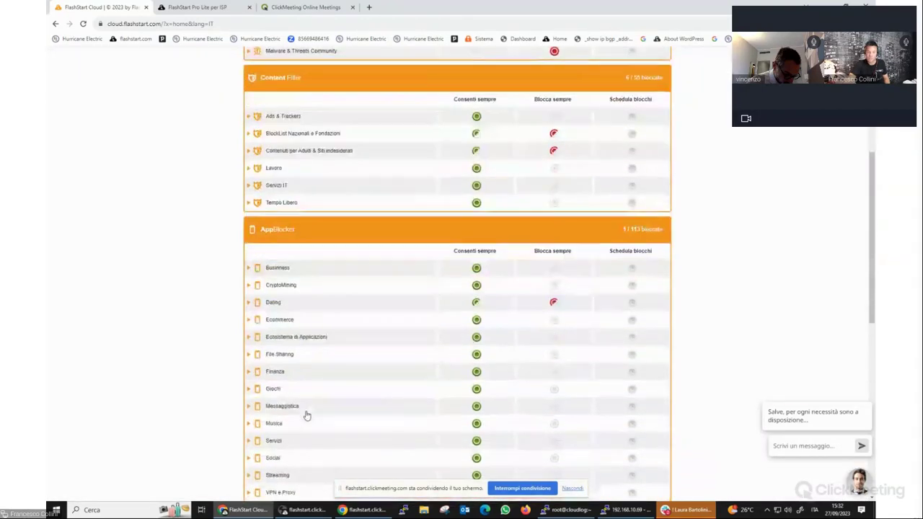
{"action": "left_click", "coordinate": [257, 403]}
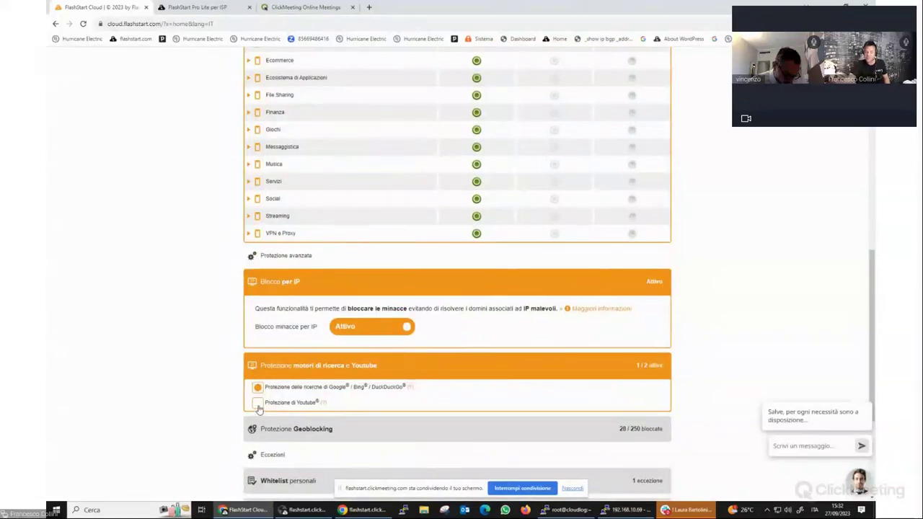
{"action": "left_click", "coordinate": [477, 165]}
{"action": "scroll", "coordinate": [363, 340], "scroll_direction": "down", "scroll_amount": 10}
{"action": "scroll", "coordinate": [343, 404], "scroll_direction": "down", "scroll_amount": 1}
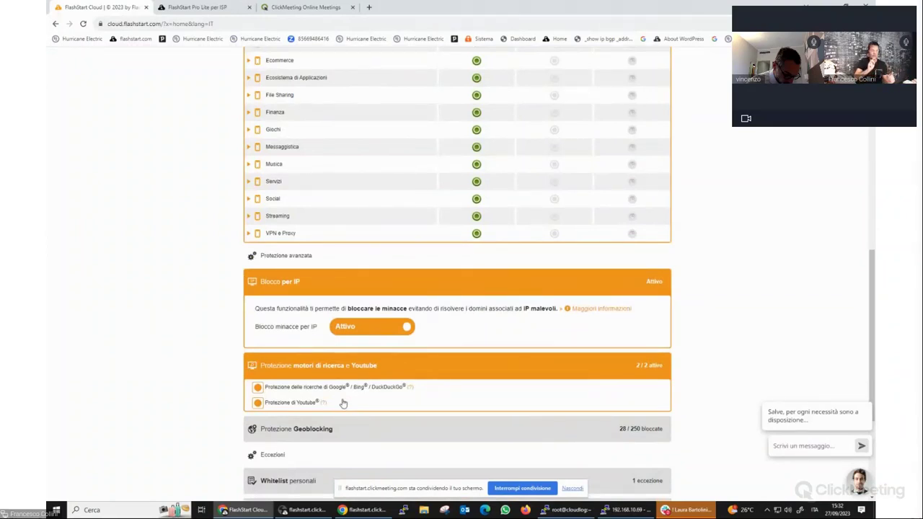
{"action": "scroll", "coordinate": [343, 404], "scroll_direction": "down", "scroll_amount": 1}
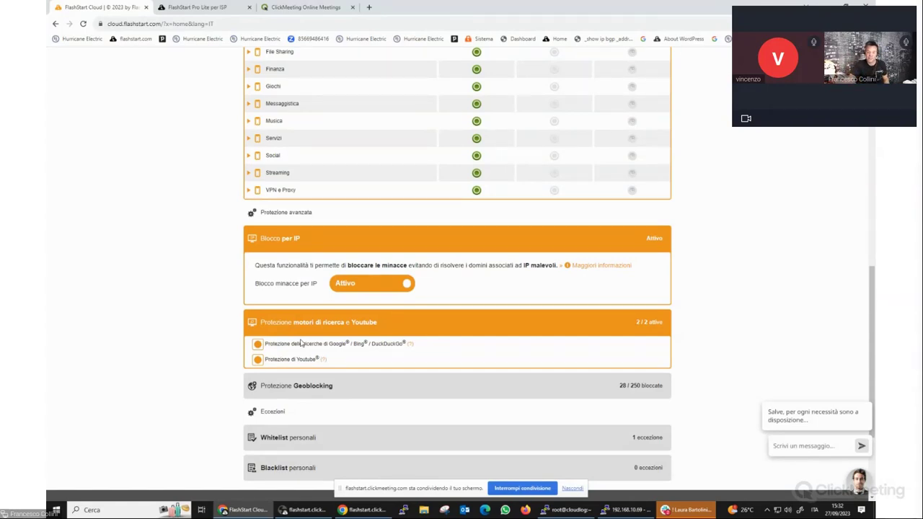
Step: Open Protezione Geoblocking, expand Russia e C.W. Stati ind. to examine its country rules, and collapse the group again
{"action": "left_click", "coordinate": [309, 385]}
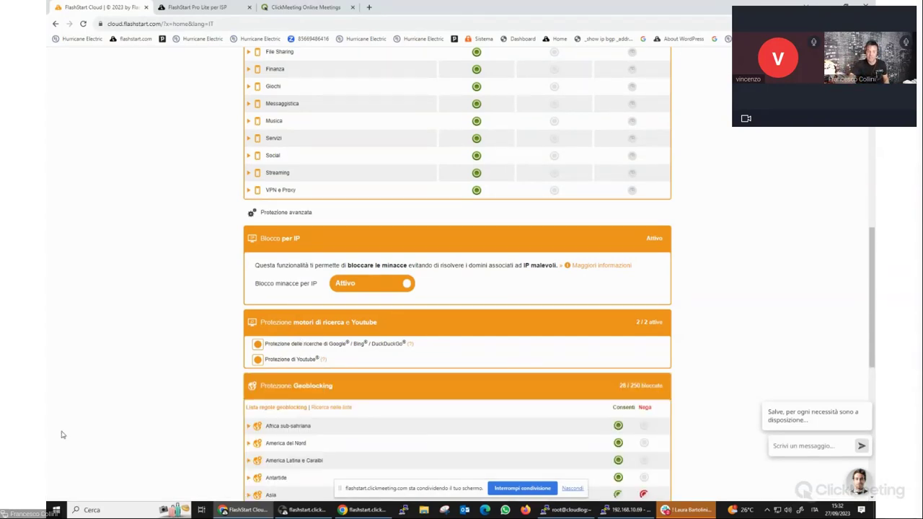
{"action": "scroll", "coordinate": [471, 461], "scroll_direction": "down", "scroll_amount": 3}
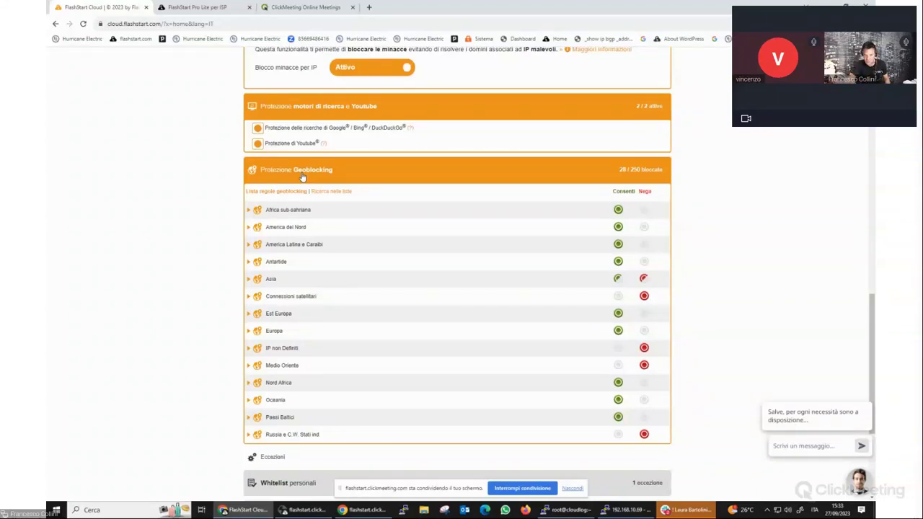
{"action": "left_click", "coordinate": [250, 436]}
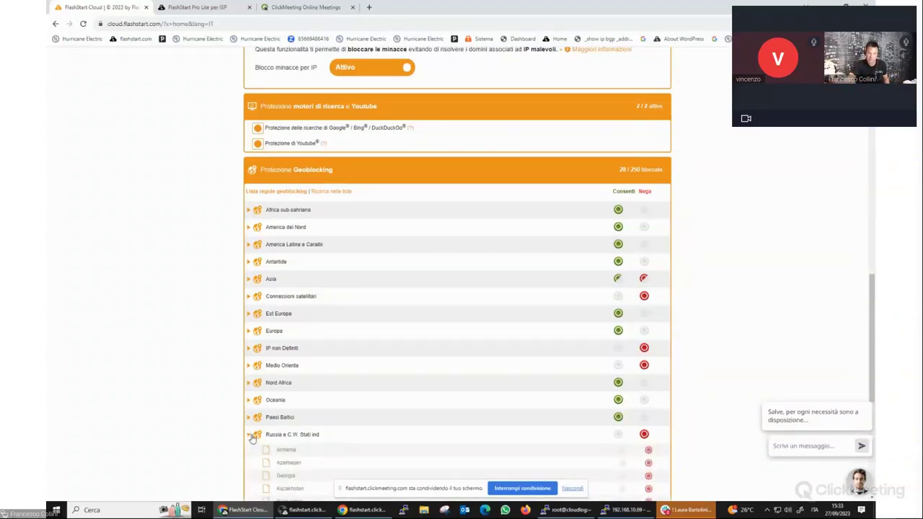
{"action": "scroll", "coordinate": [295, 440], "scroll_direction": "down", "scroll_amount": 3}
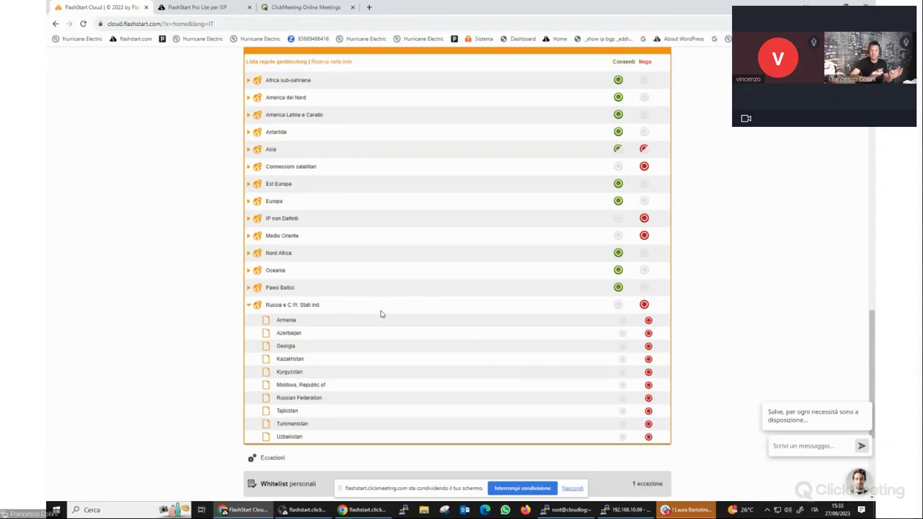
{"action": "left_click", "coordinate": [248, 305]}
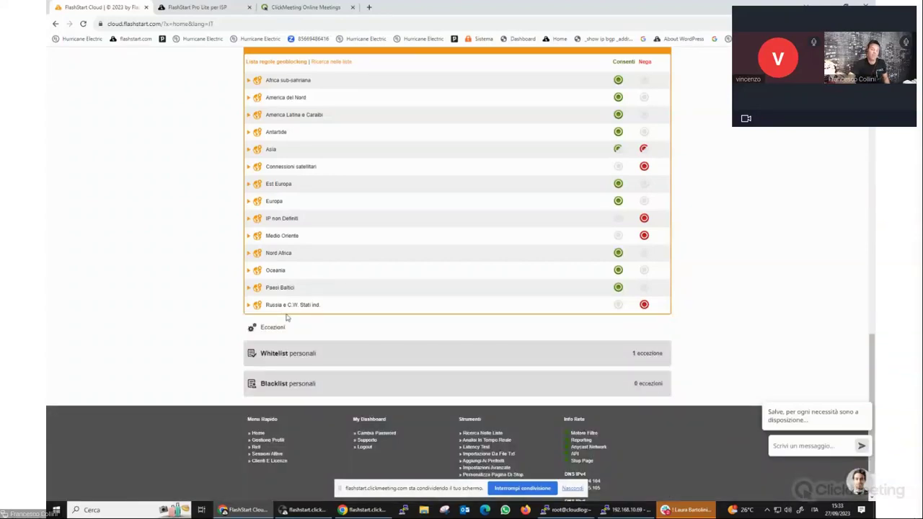
Step: Open the Whitelist personali and Blacklist personali exception sections and examine their domain entry fields
{"action": "left_click", "coordinate": [337, 348]}
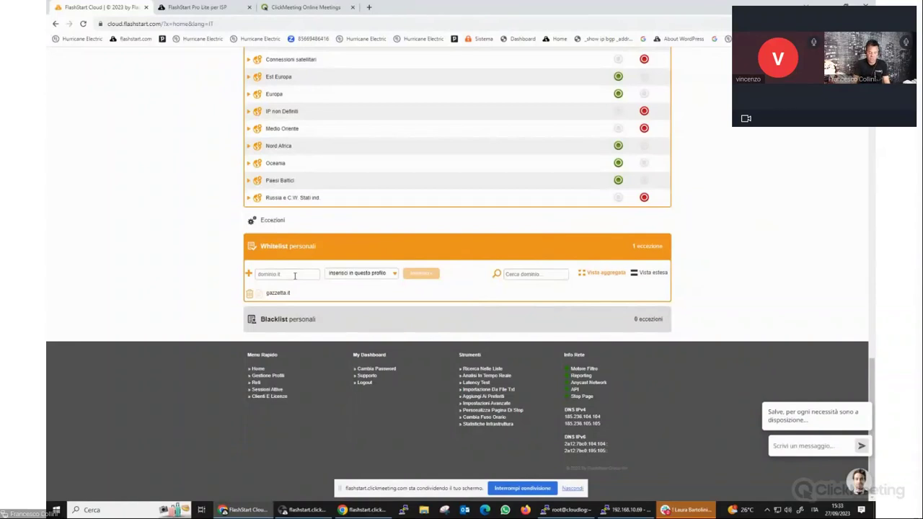
{"action": "left_click", "coordinate": [294, 276]}
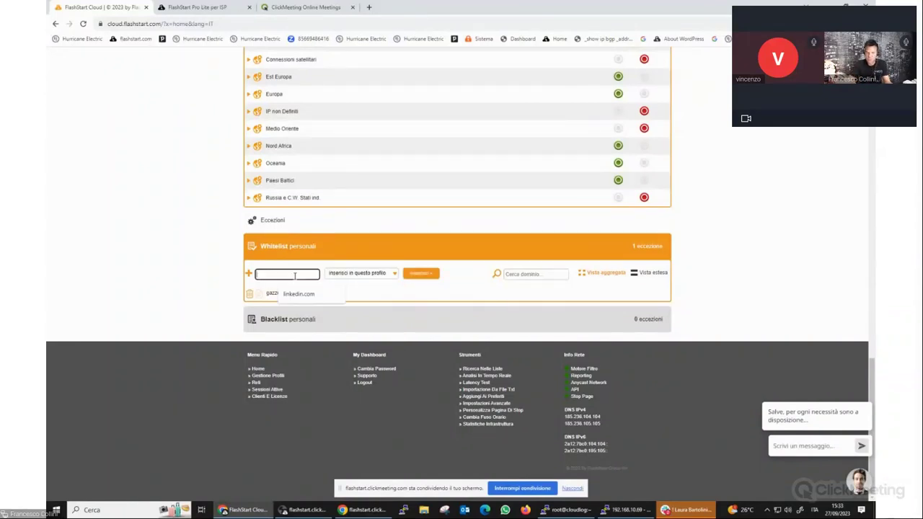
{"action": "left_click", "coordinate": [294, 317]}
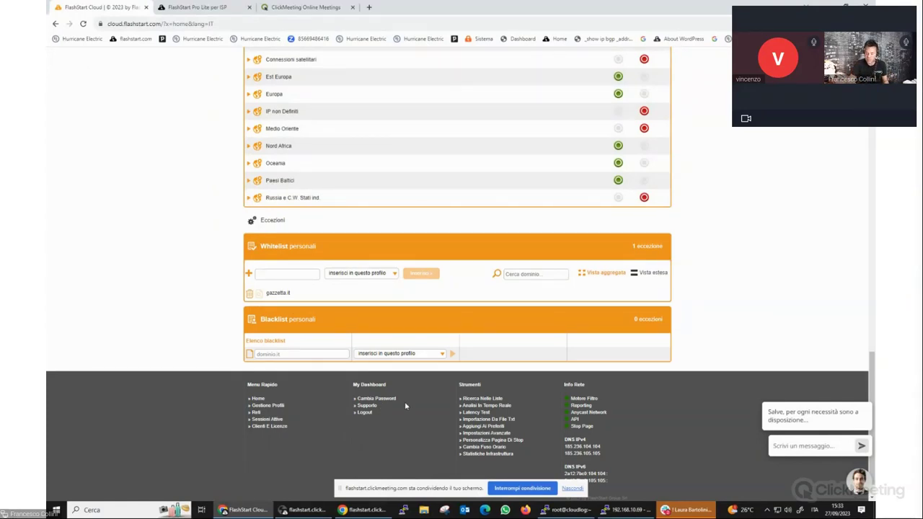
{"action": "scroll", "coordinate": [405, 406], "scroll_direction": "up", "scroll_amount": 20}
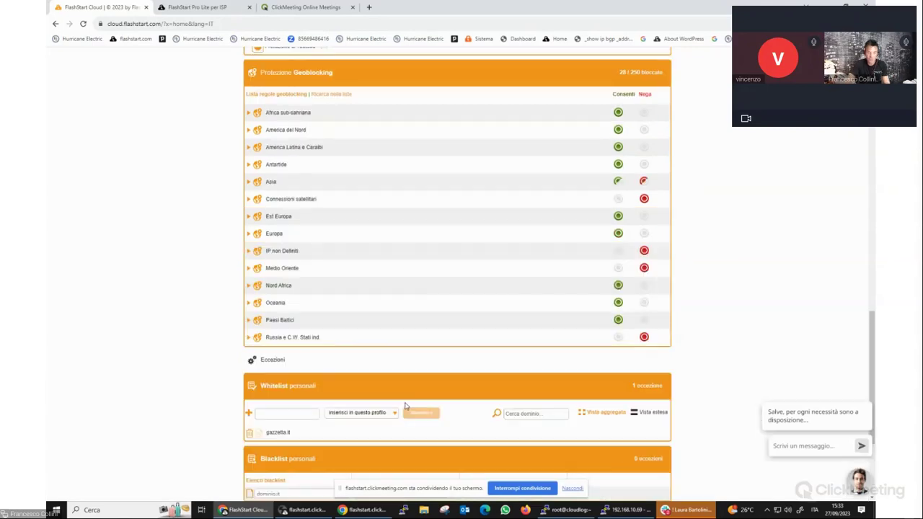
{"action": "key", "text": "alt+Tab"}
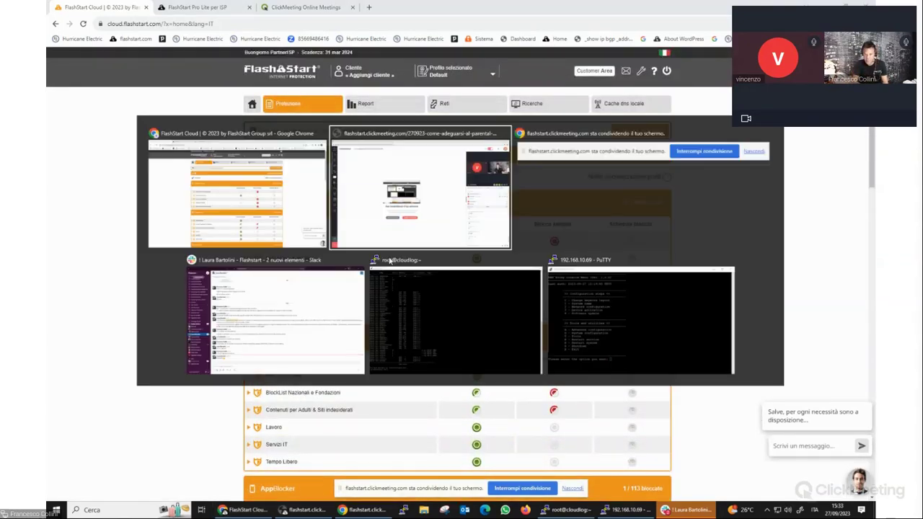
{"action": "key", "text": "alt+Tab"}
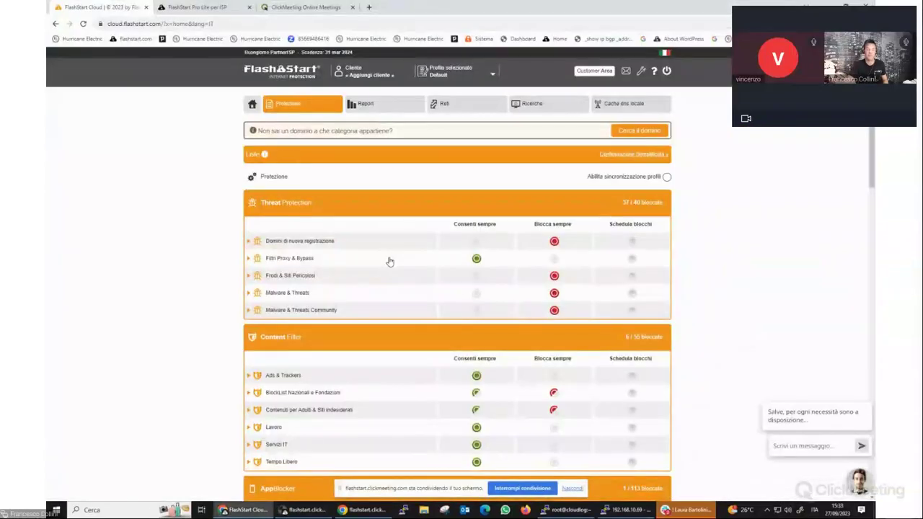
Step: Open the Cache dns locale page and highlight the on-premise DNS proxy's IP address
{"action": "left_click", "coordinate": [625, 104]}
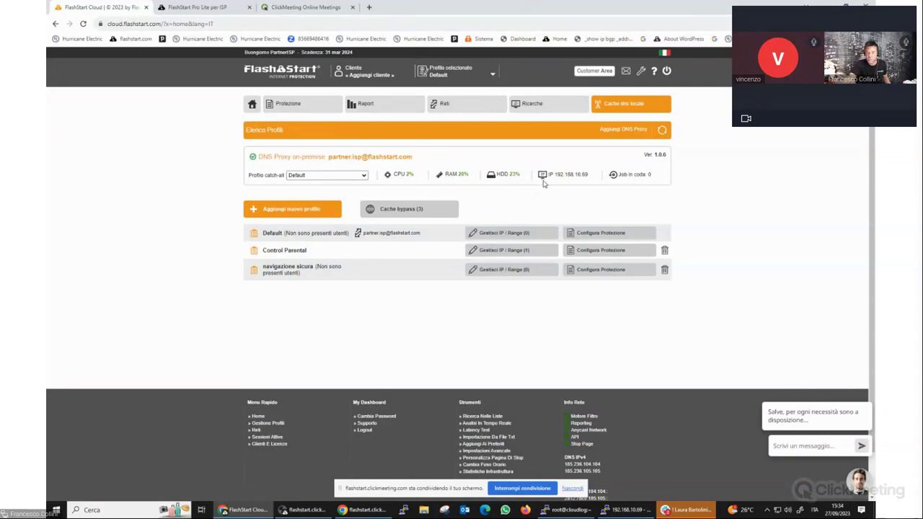
{"action": "left_click_drag", "start_coordinate": [554, 174], "coordinate": [588, 174]}
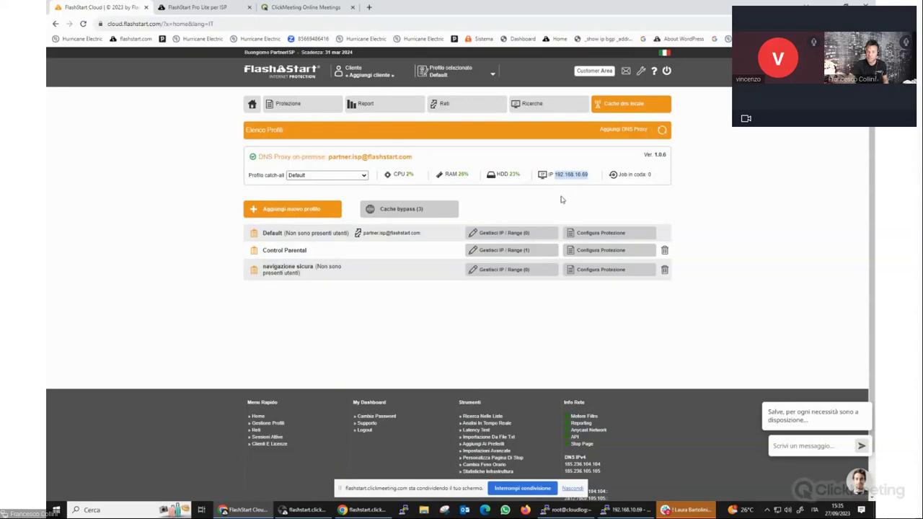
Step: Open the IP / range management of the Control Parental profile to examine its entries, and return to the profile list
{"action": "left_click", "coordinate": [500, 253]}
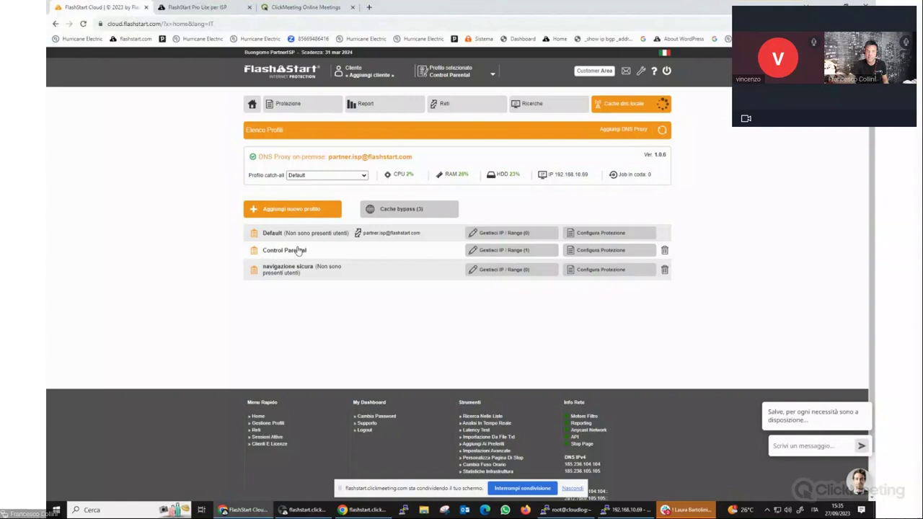
{"action": "left_click", "coordinate": [296, 251]}
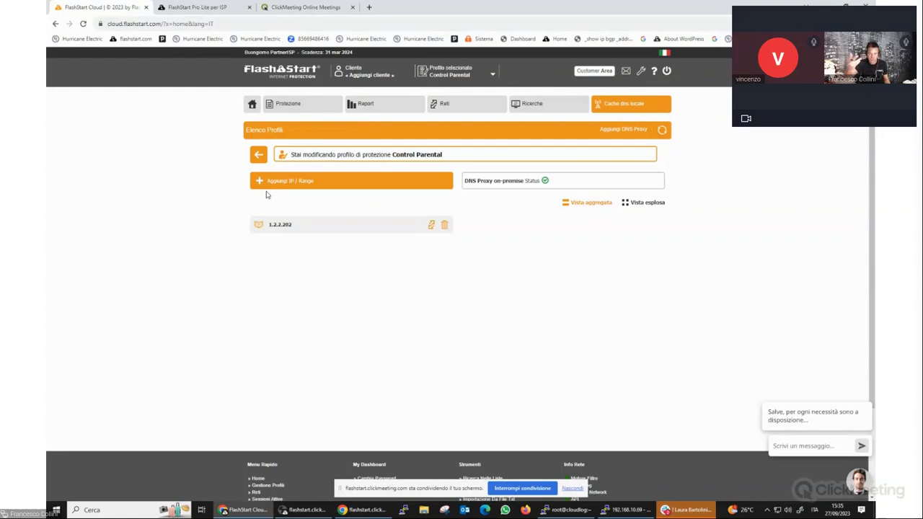
{"action": "key", "text": "alt+Left"}
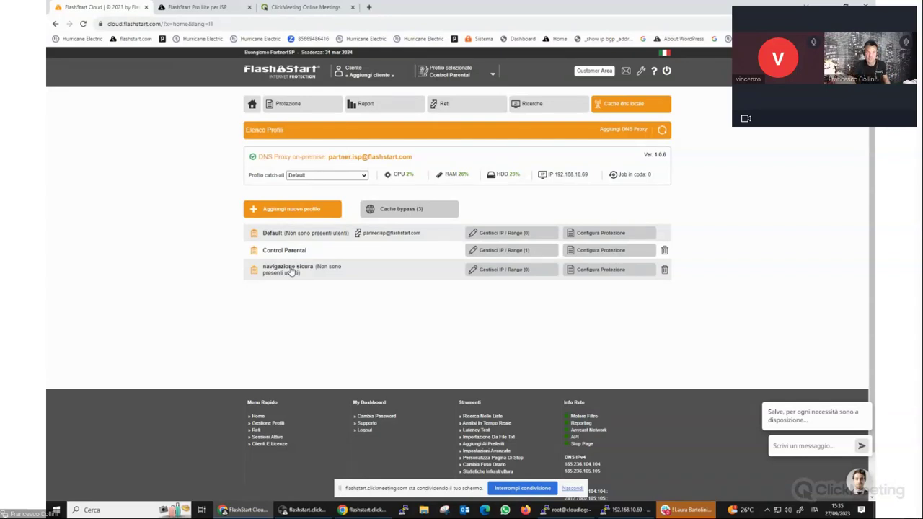
Step: Open the Control Parental profile's protection settings and expand Contenuti per Adulti & Siti indesiderati in the Content Filter
{"action": "left_click", "coordinate": [453, 78]}
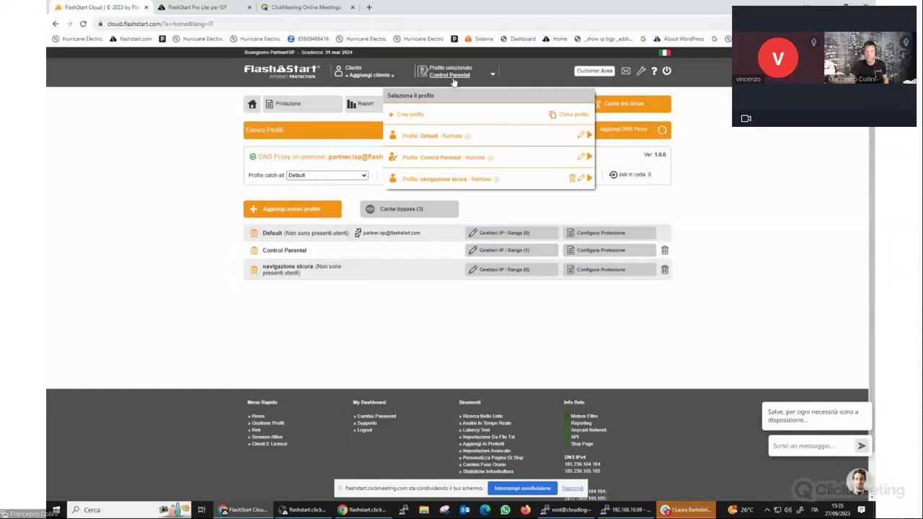
{"action": "left_click", "coordinate": [454, 78]}
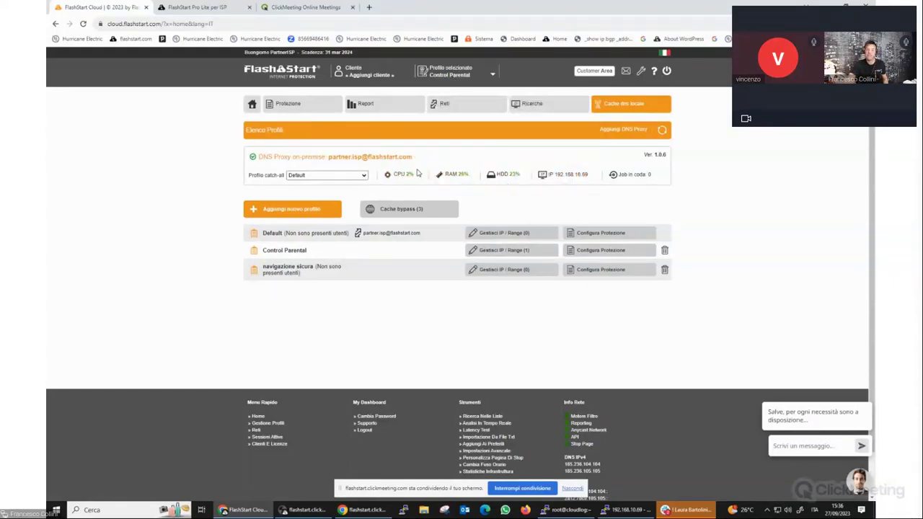
{"action": "left_click", "coordinate": [319, 104]}
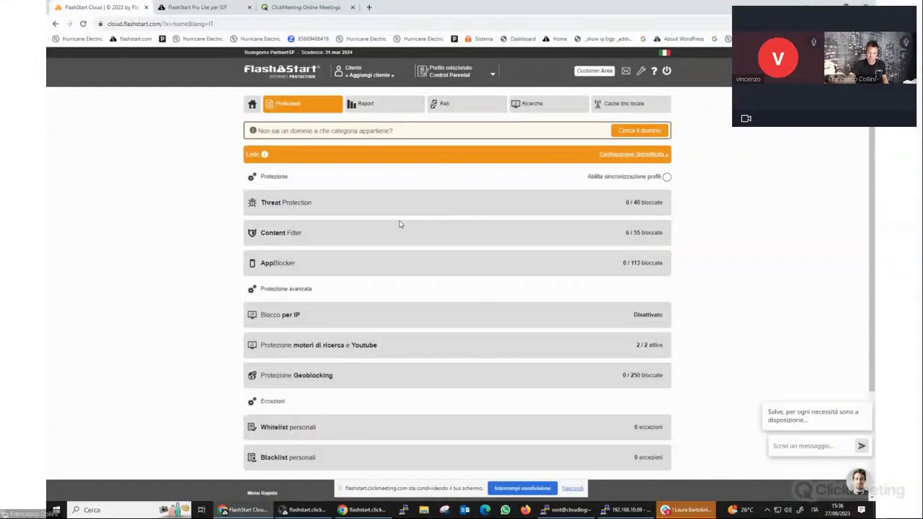
{"action": "left_click", "coordinate": [397, 233]}
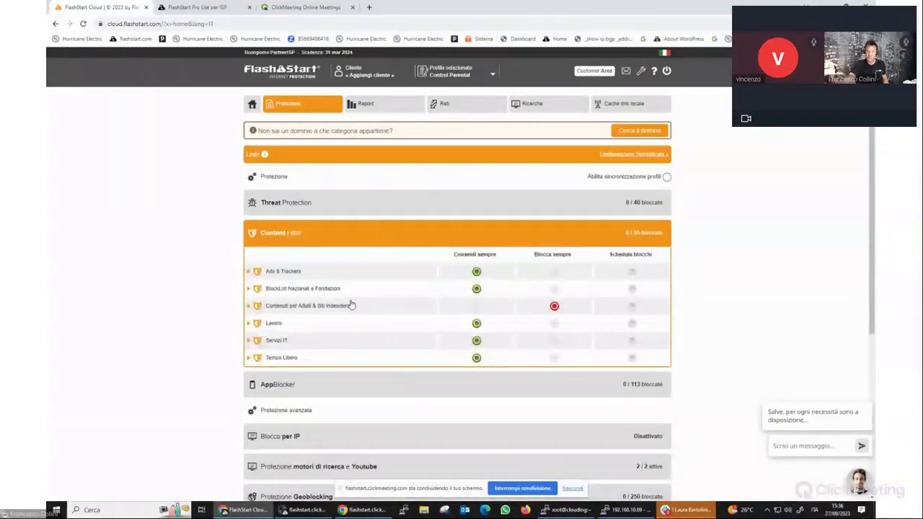
{"action": "left_click", "coordinate": [249, 306]}
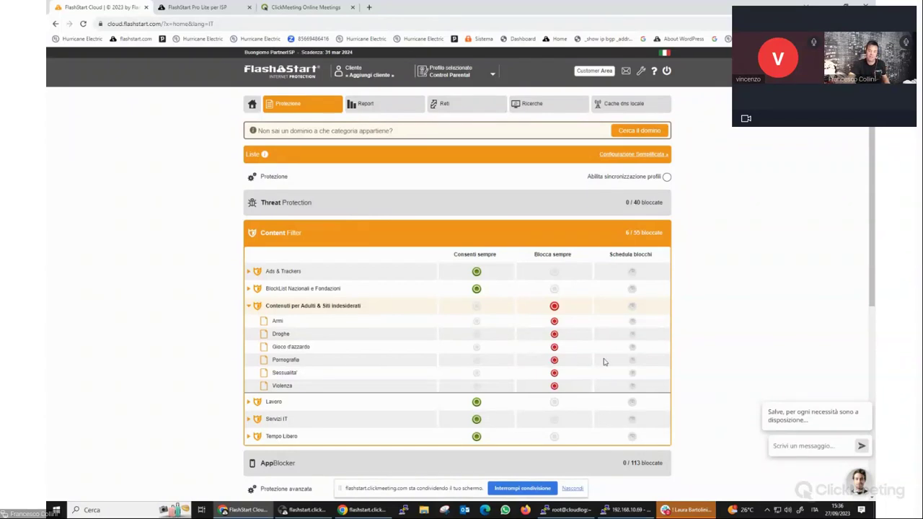
Step: Open the block schedule for the Pornografia category and set its start time to 08:00
{"action": "left_click", "coordinate": [632, 361]}
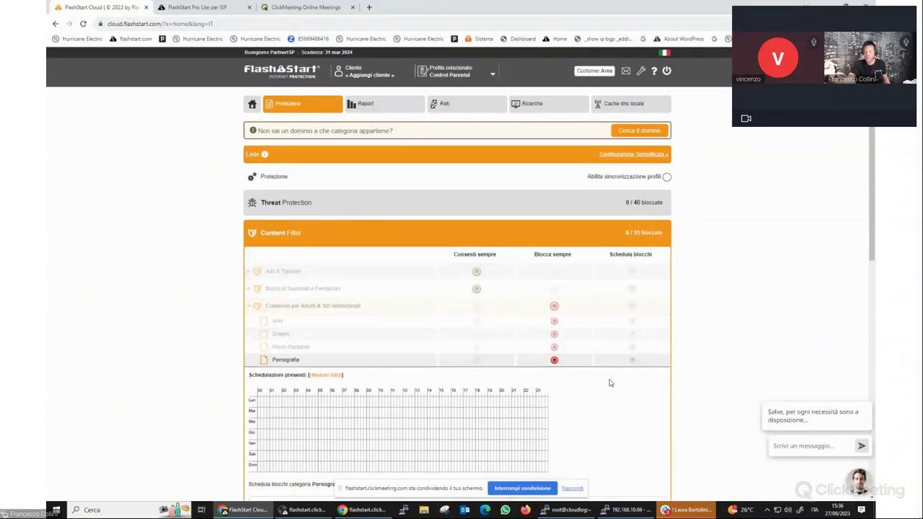
{"action": "scroll", "coordinate": [517, 411], "scroll_direction": "down", "scroll_amount": 1}
{"action": "scroll", "coordinate": [517, 411], "scroll_direction": "down", "scroll_amount": 2}
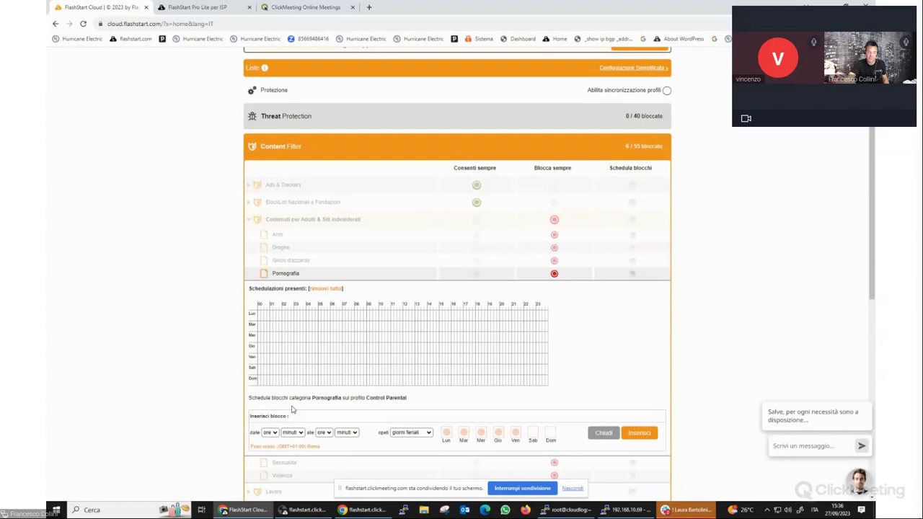
{"action": "left_click", "coordinate": [269, 433]}
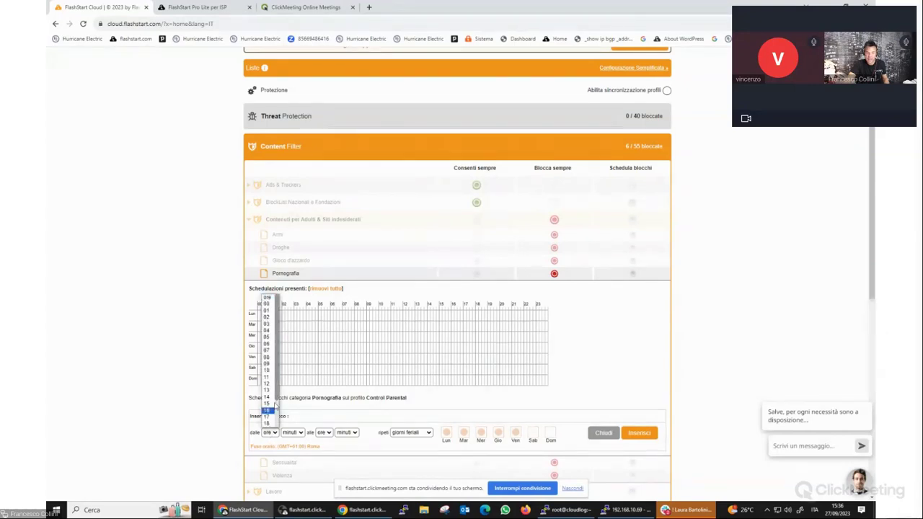
{"action": "left_click", "coordinate": [267, 358]}
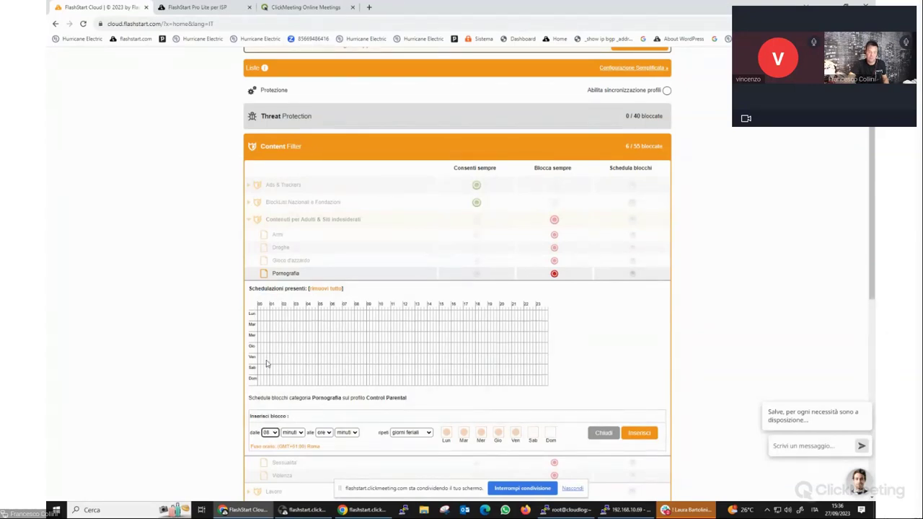
{"action": "left_click", "coordinate": [291, 432]}
{"action": "left_click", "coordinate": [289, 439]}
Step: Set the end time of the Pornografia block to 23:30
{"action": "left_click", "coordinate": [324, 433]}
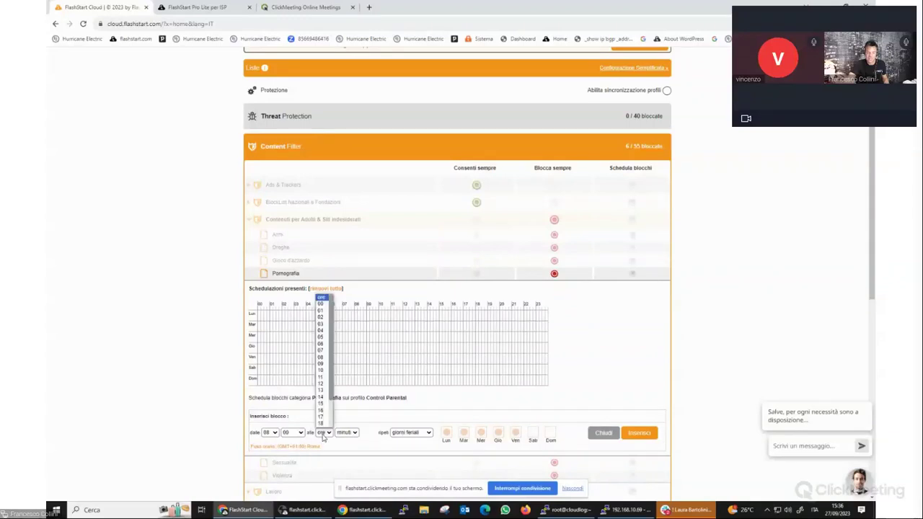
{"action": "scroll", "coordinate": [321, 424], "scroll_direction": "down", "scroll_amount": 2}
{"action": "left_click", "coordinate": [322, 424]}
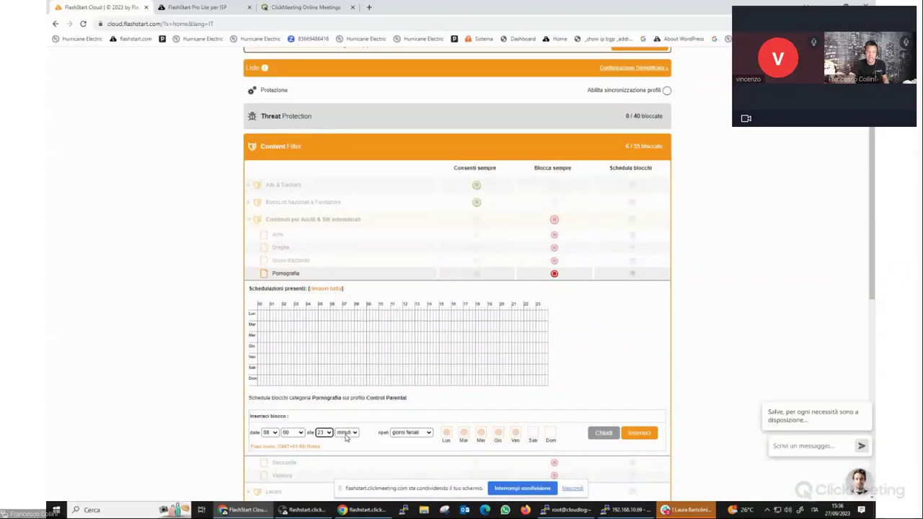
{"action": "left_click", "coordinate": [346, 433]}
{"action": "left_click", "coordinate": [346, 462]}
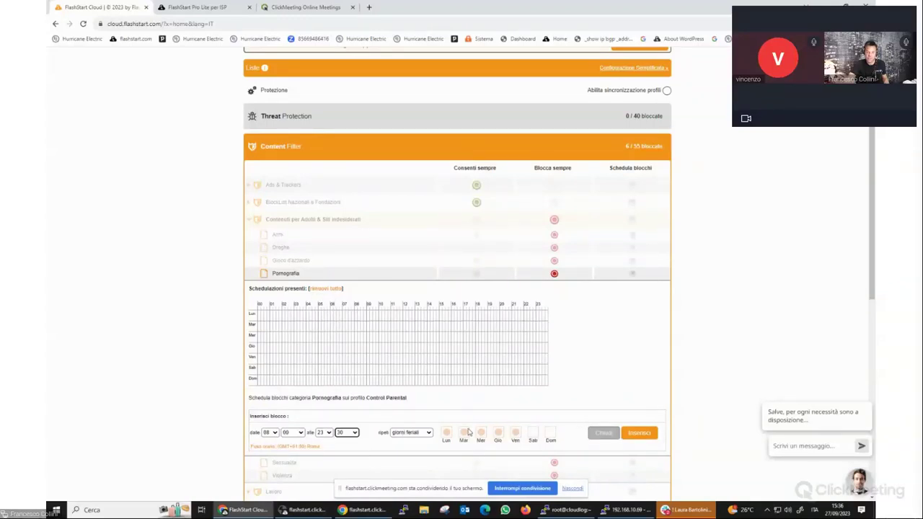
Step: Set the Pornografia block to repeat every day (ogni giorno) and insert it into the schedule
{"action": "left_click", "coordinate": [406, 434]}
{"action": "left_click", "coordinate": [405, 440]}
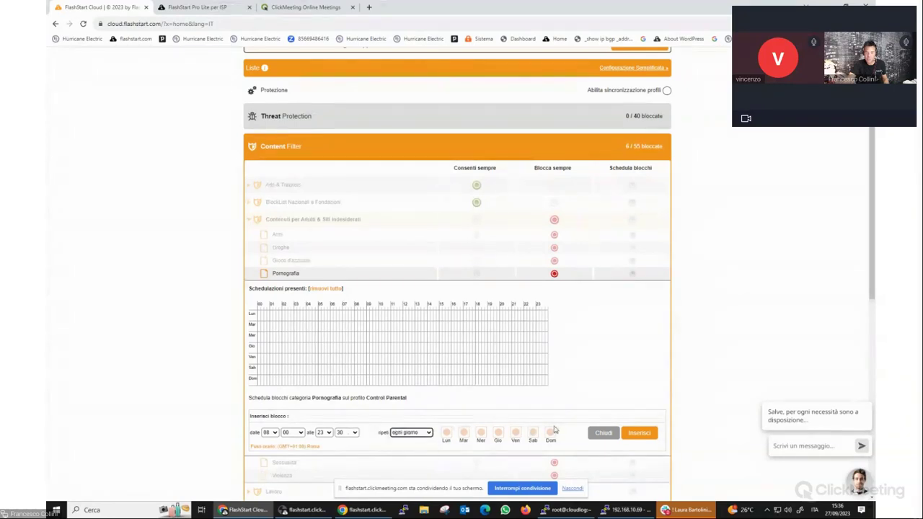
{"action": "left_click", "coordinate": [639, 433]}
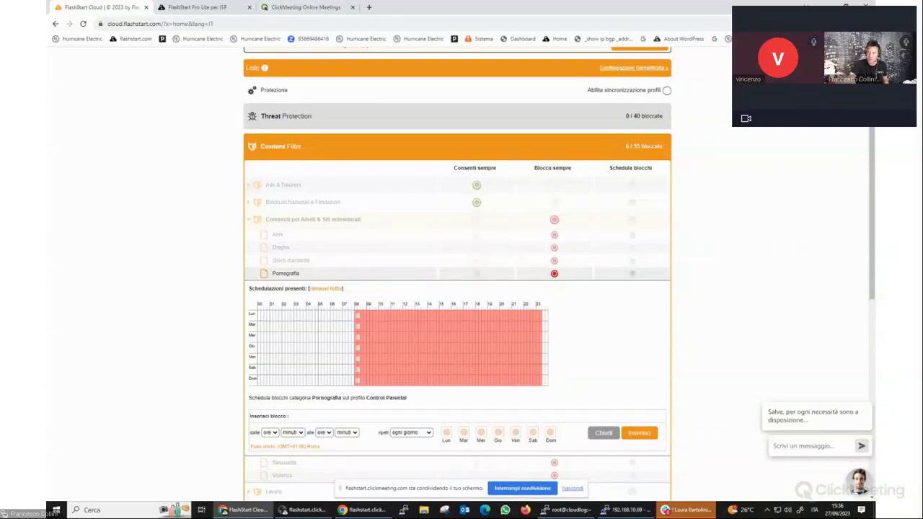
Step: Return to the Cache dns locale page with the list of profiles
{"action": "scroll", "coordinate": [635, 115], "scroll_direction": "up", "scroll_amount": 2}
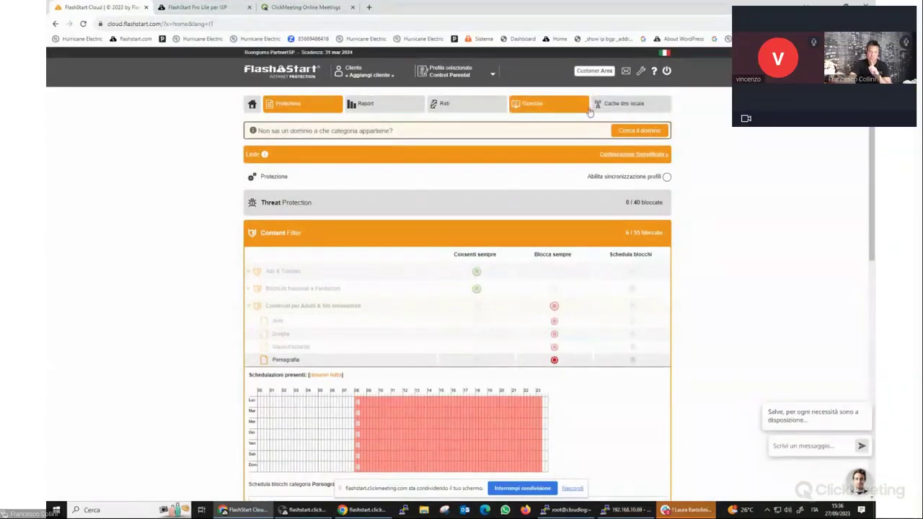
{"action": "left_click", "coordinate": [472, 211]}
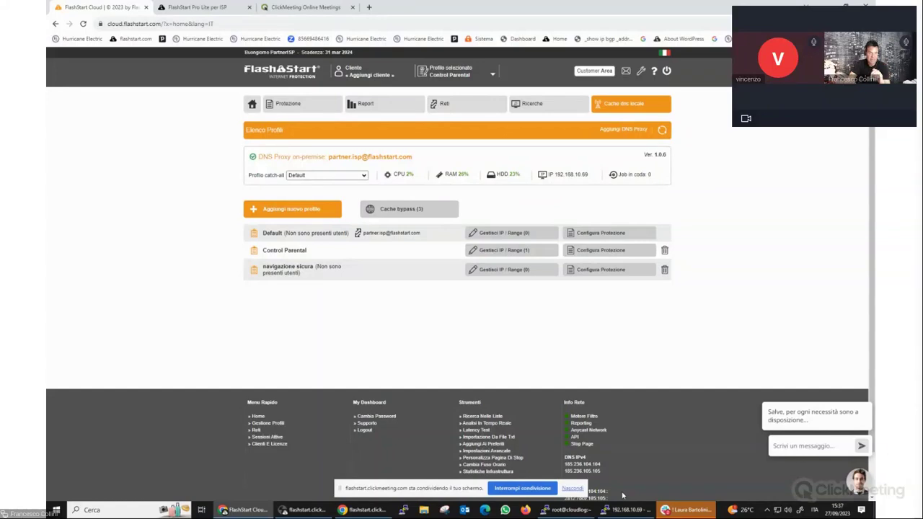
Step: Switch to the DNS proxy's PuTTY console, open Advanced configuration and highlight the Logs export and Import RPZ lists options
{"action": "left_click", "coordinate": [626, 510]}
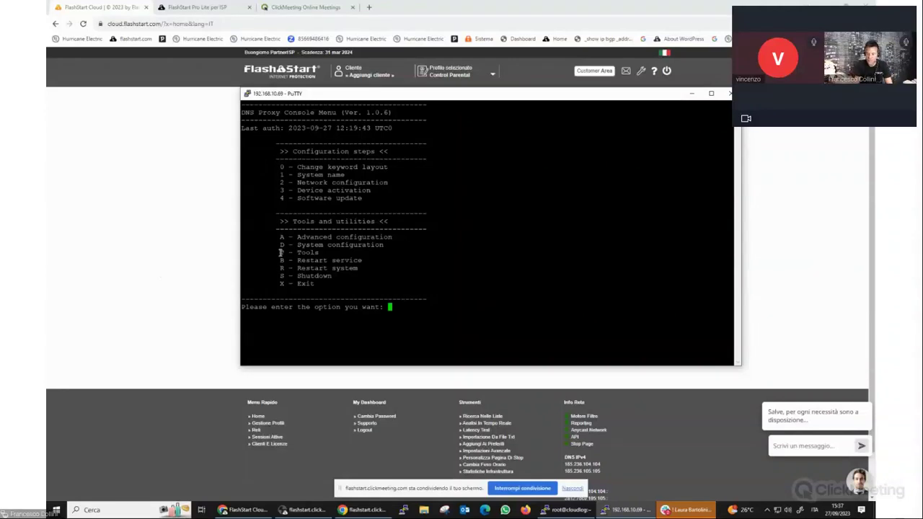
{"action": "type", "text": "A"}
{"action": "key", "text": "Return"}
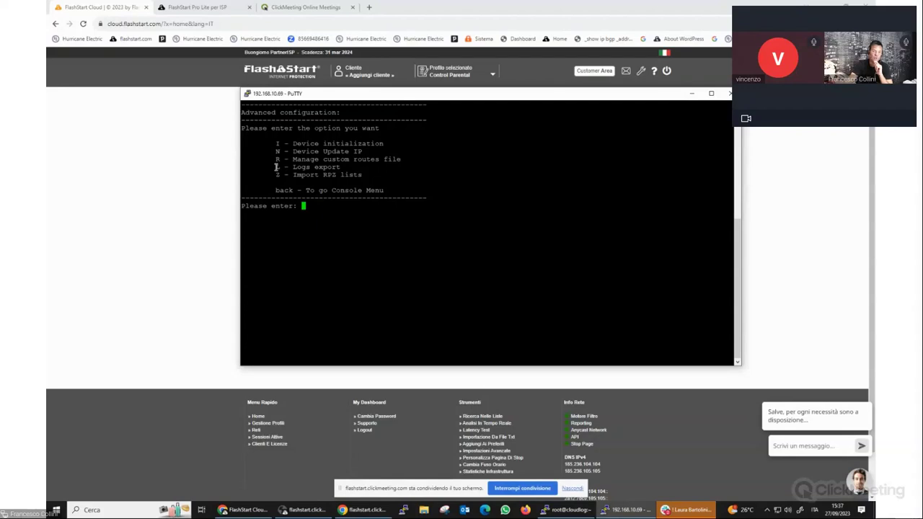
{"action": "left_click_drag", "start_coordinate": [275, 167], "coordinate": [355, 166]}
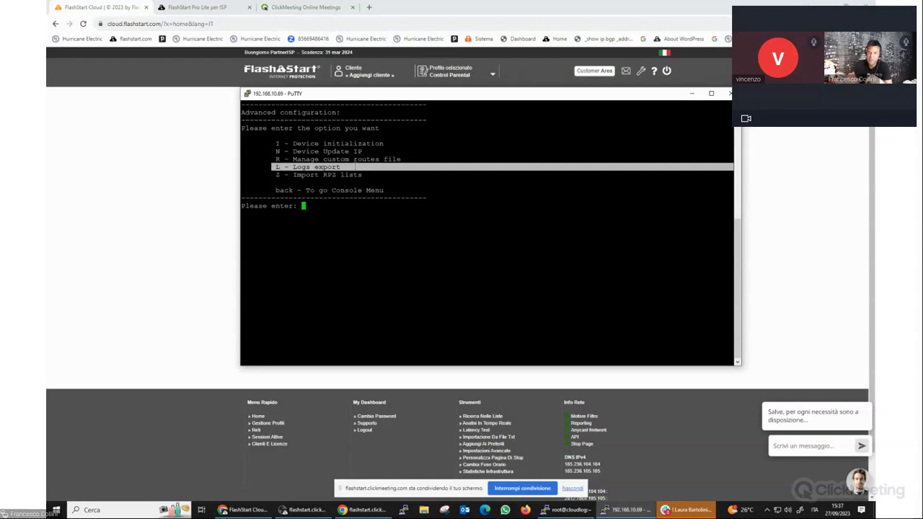
{"action": "left_click_drag", "start_coordinate": [274, 175], "coordinate": [399, 172]}
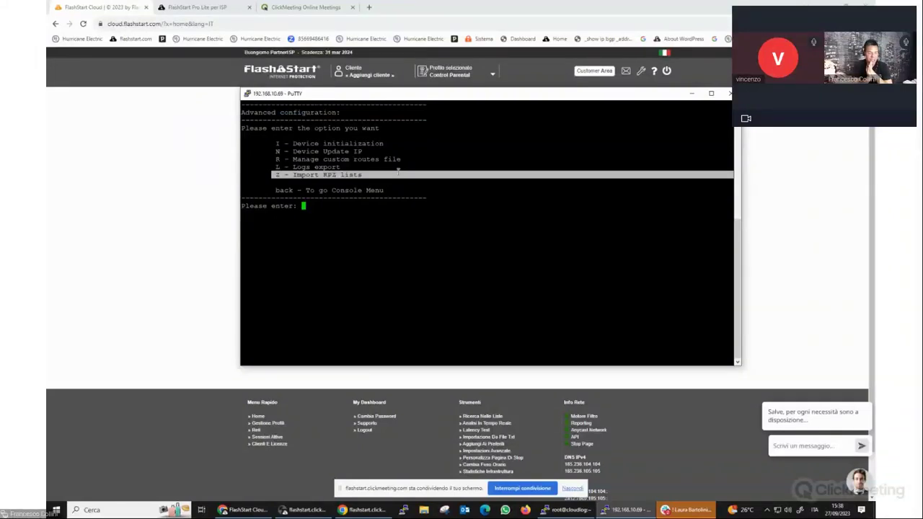
Step: Switch to the ClickMeeting webinar window to check the chat, and return to the PuTTY console
{"action": "left_click", "coordinate": [622, 413]}
{"action": "key", "text": "alt+Tab"}
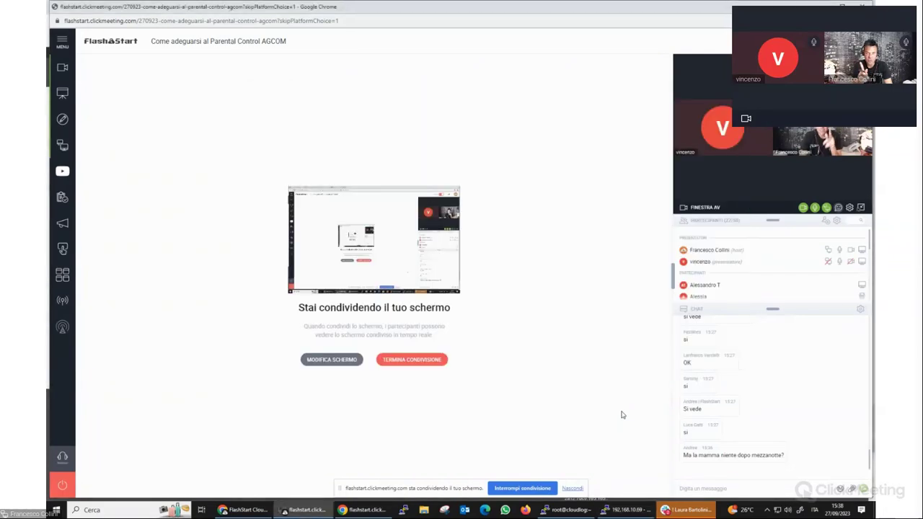
{"action": "key", "text": "alt+Tab"}
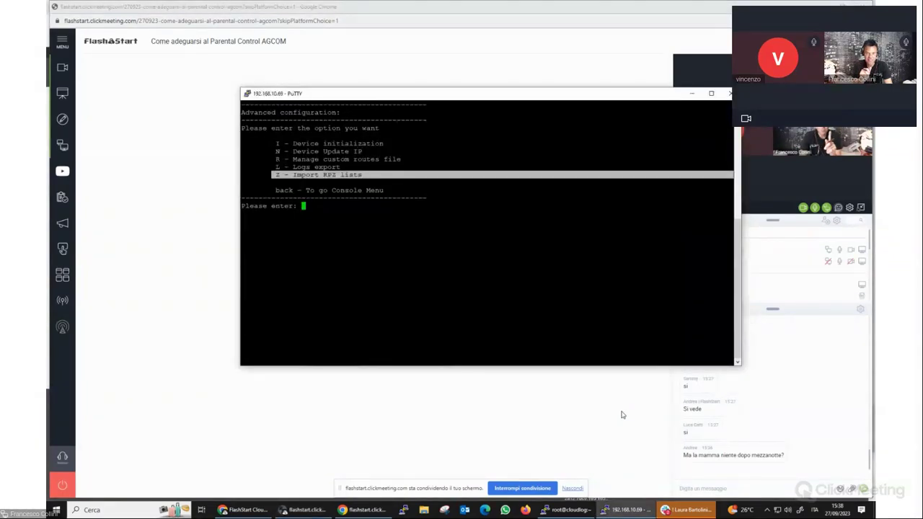